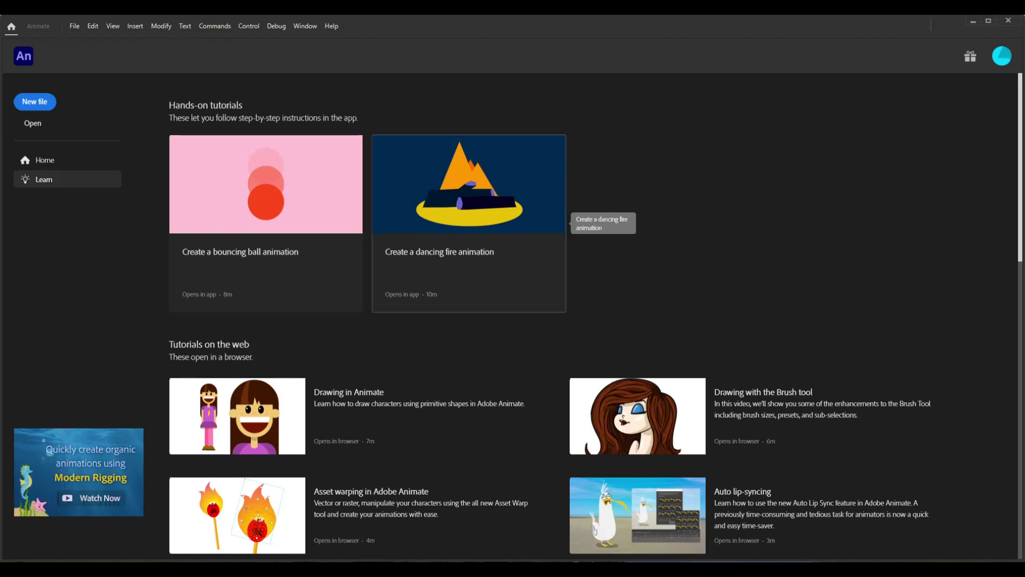
Start the dancing fire tutorial in a new document, end its tour, and show the extra tools.
{"action": "left_click", "coordinate": [469, 225]}
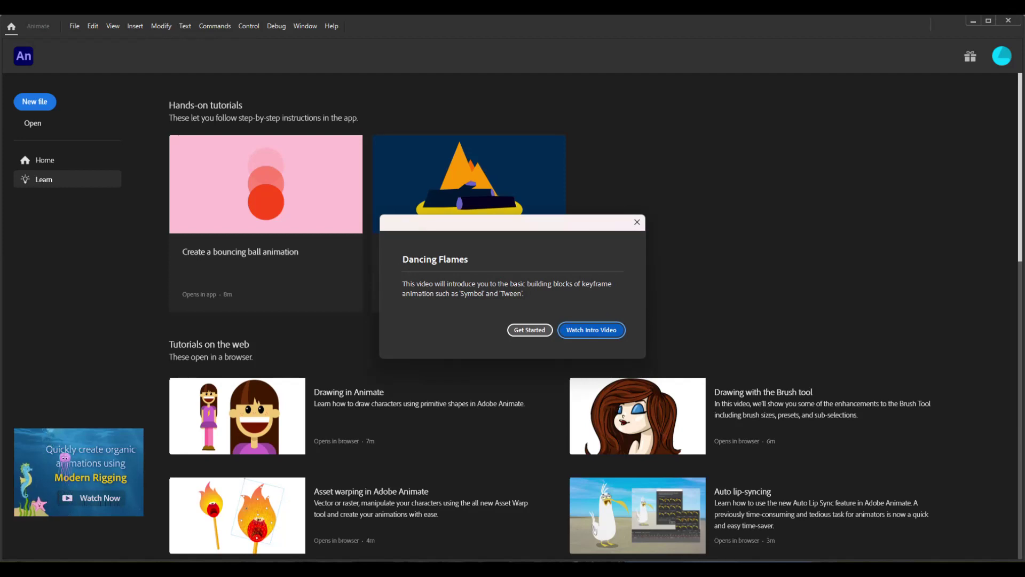
{"action": "left_click", "coordinate": [530, 330]}
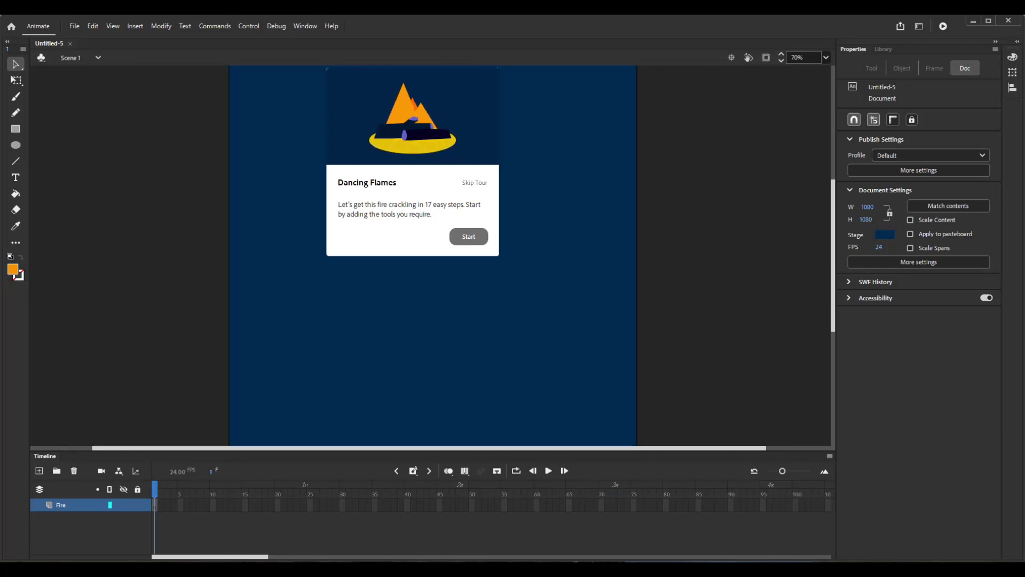
{"action": "left_click", "coordinate": [474, 182]}
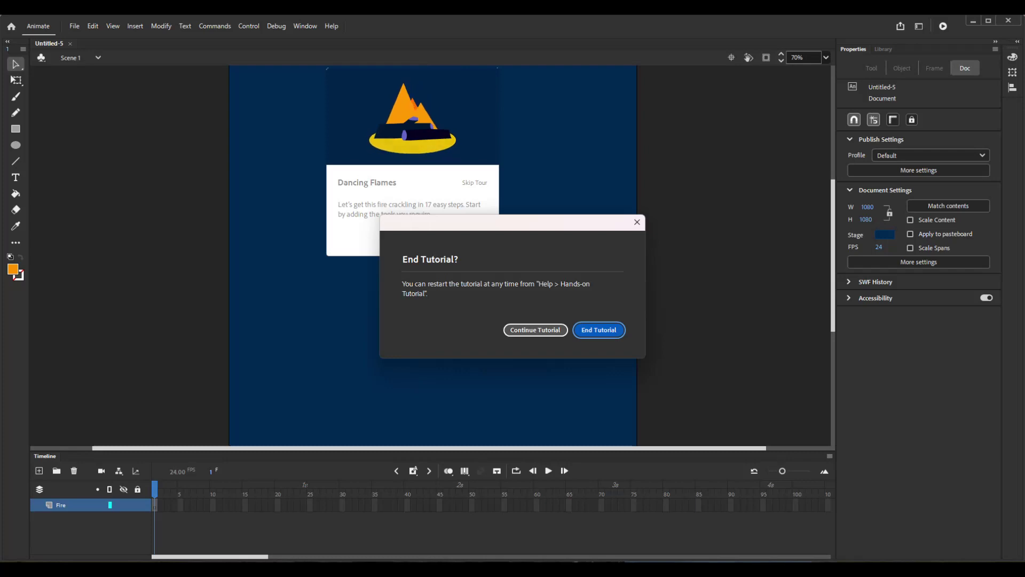
{"action": "key", "text": "Return"}
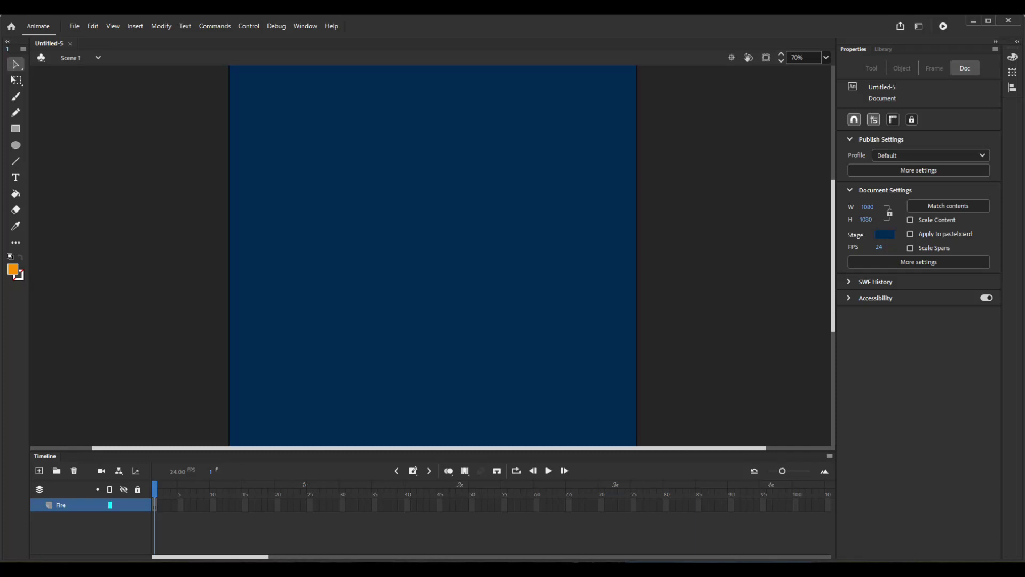
{"action": "left_click", "coordinate": [15, 243]}
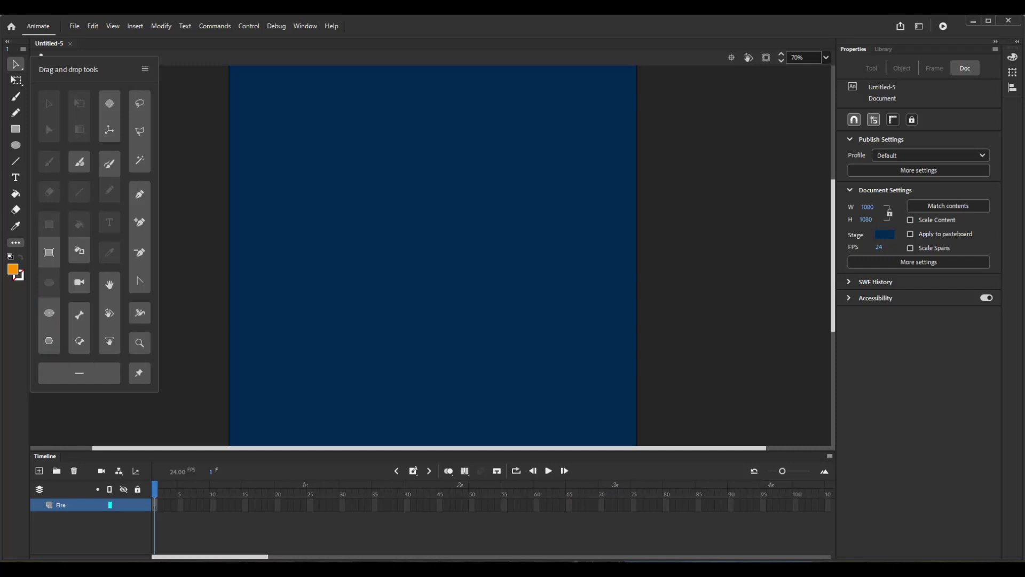
Add the PolyStar tool to the toolbar and set its number of sides to 3.
{"action": "left_click_drag", "start_coordinate": [49, 341], "coordinate": [16, 171]}
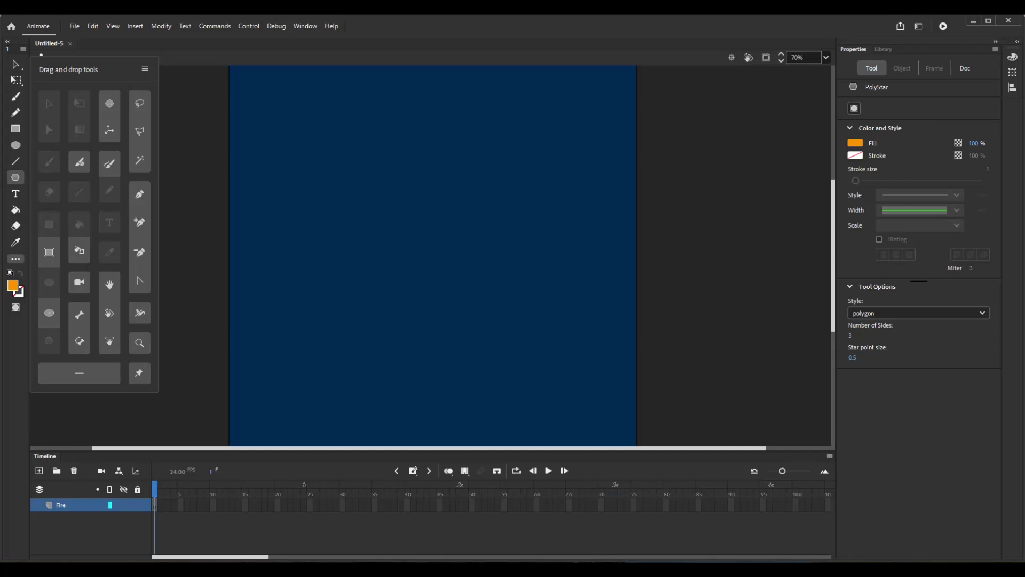
{"action": "key", "text": "Escape"}
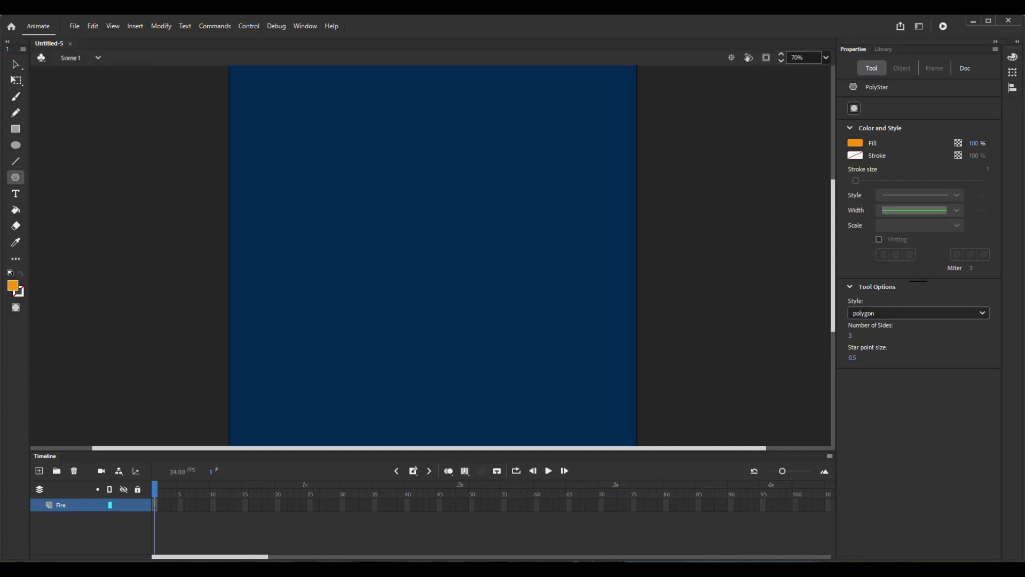
{"action": "left_click", "coordinate": [851, 335]}
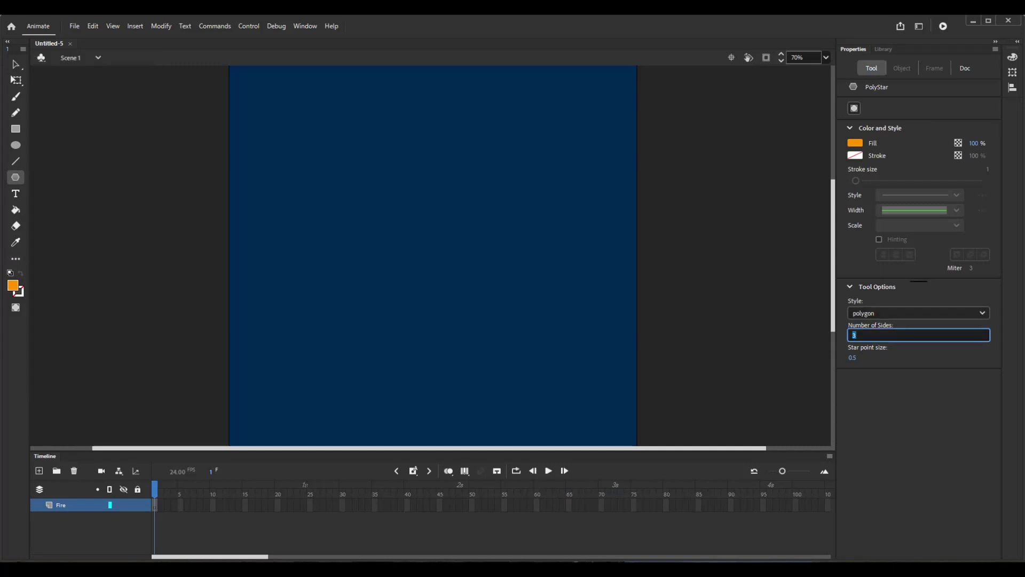
{"action": "type", "text": "5"}
{"action": "key", "text": "Return"}
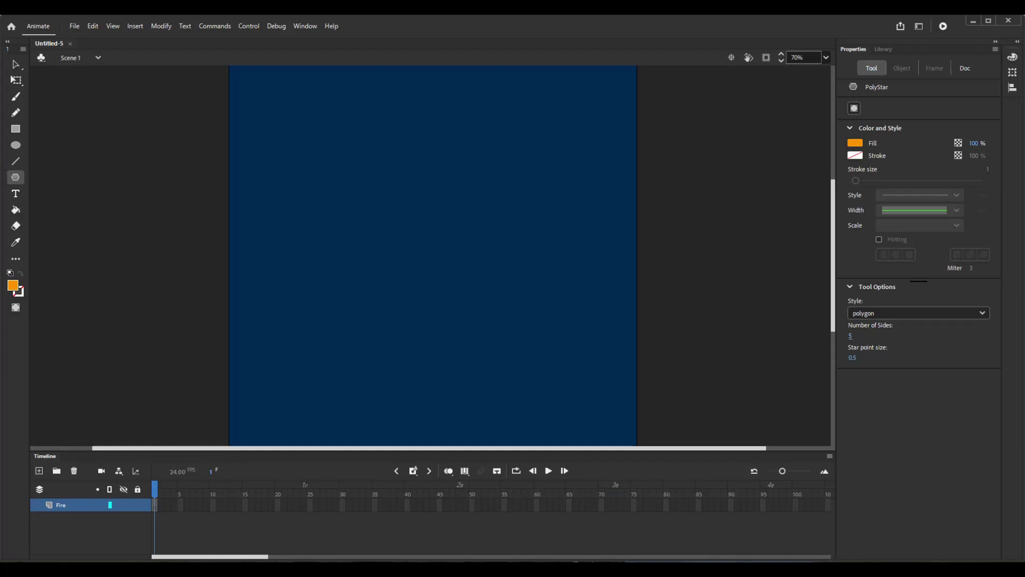
{"action": "left_click", "coordinate": [851, 336]}
{"action": "type", "text": "3"}
{"action": "key", "text": "Return"}
Draw an orange triangle in the upper stage and shift it slightly down and right.
{"action": "left_click_drag", "start_coordinate": [386, 135], "coordinate": [386, 135]}
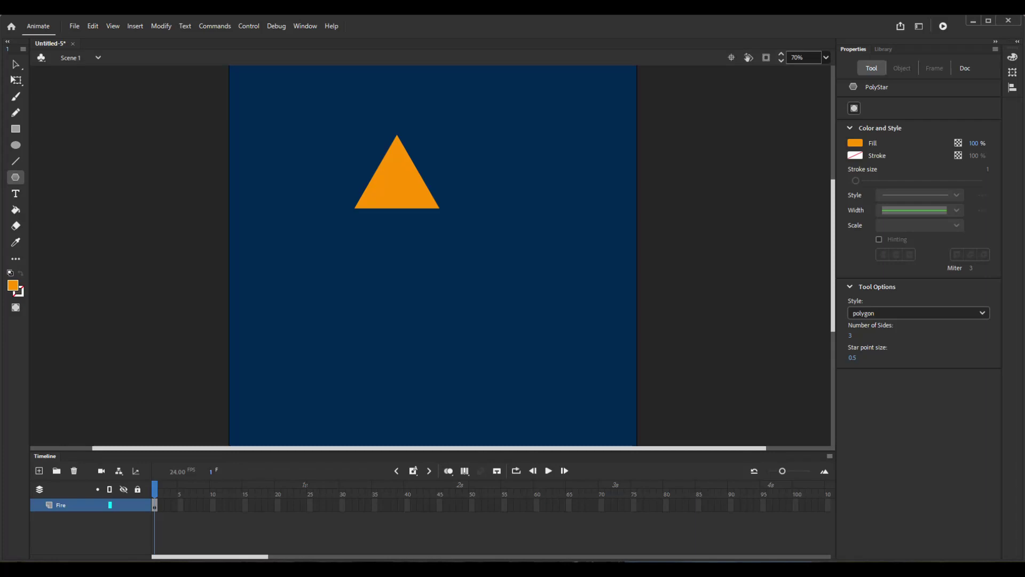
{"action": "key", "text": "v"}
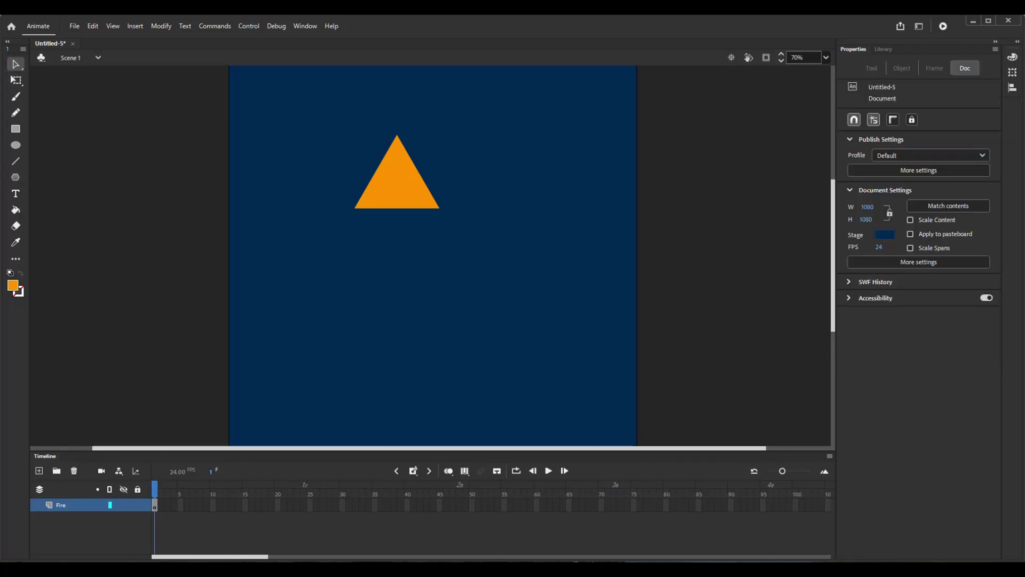
{"action": "left_click_drag", "start_coordinate": [397, 176], "coordinate": [435, 216]}
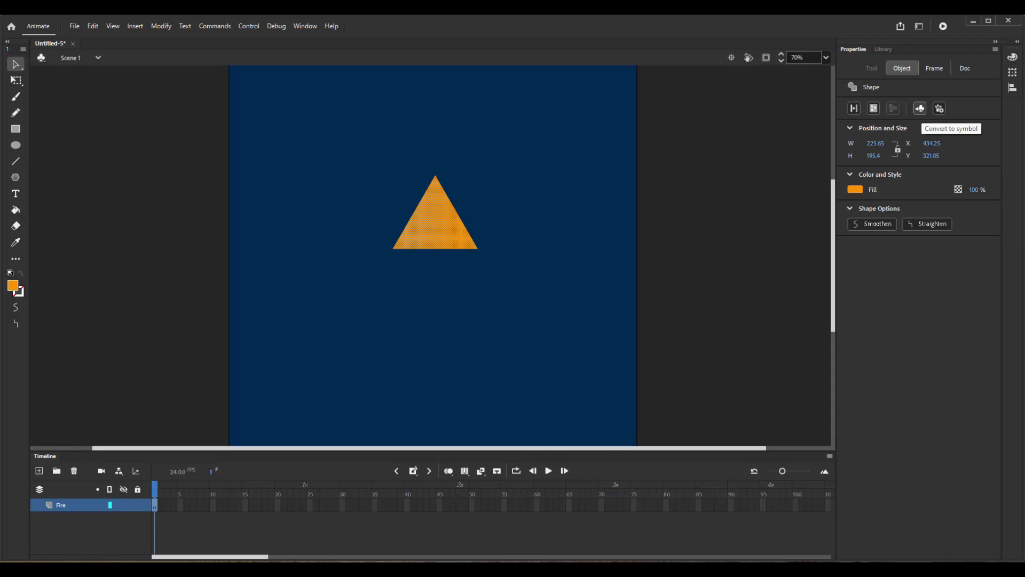
Open the Convert to Symbol dialog for the orange triangle.
{"action": "left_click", "coordinate": [920, 109]}
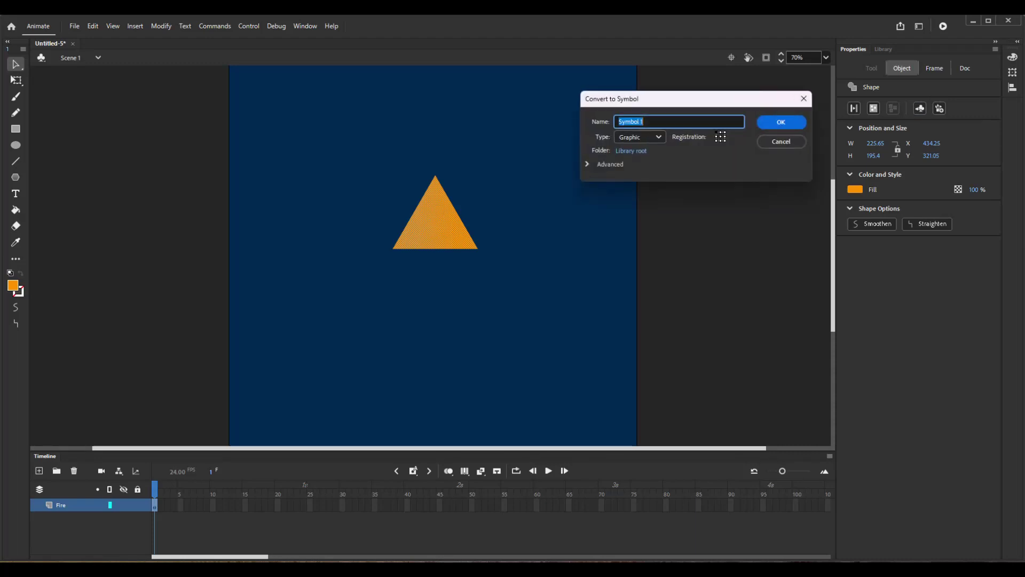
Name the new symbol Flame, keep its type as Graphic, and confirm.
{"action": "type", "text": "Flame"}
{"action": "left_click", "coordinate": [640, 138]}
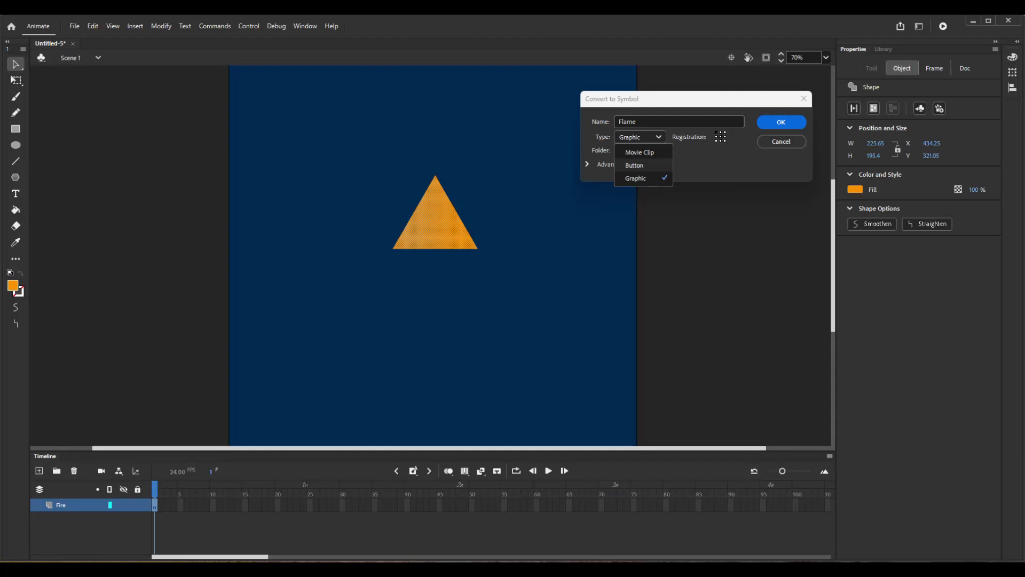
{"action": "left_click", "coordinate": [648, 137]}
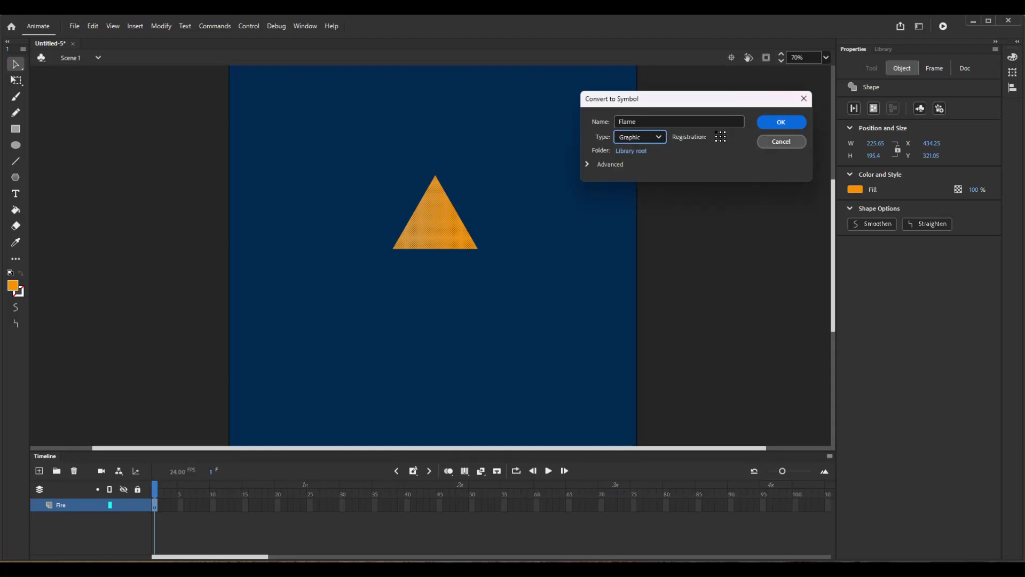
{"action": "key", "text": "Return"}
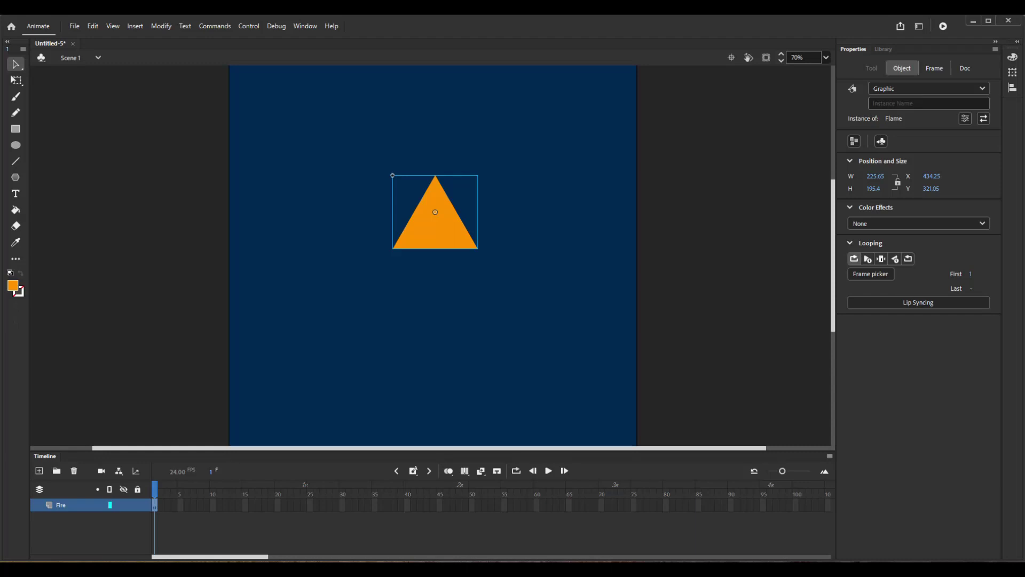
Inside the Flame symbol, create a classic tween on the triangle's layer from frame 1 to 24.
{"action": "double_click", "coordinate": [435, 219]}
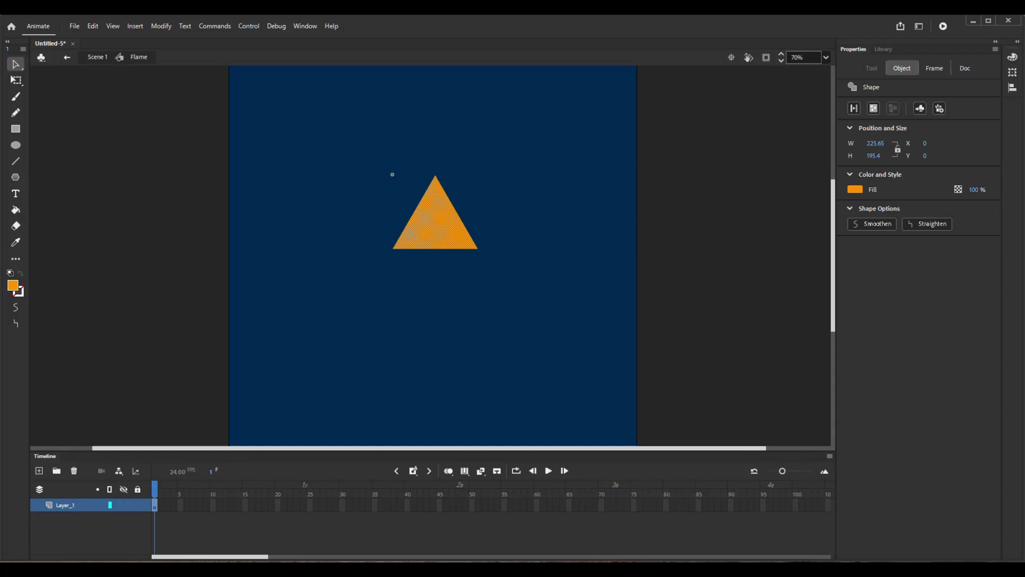
{"action": "left_click", "coordinate": [154, 506]}
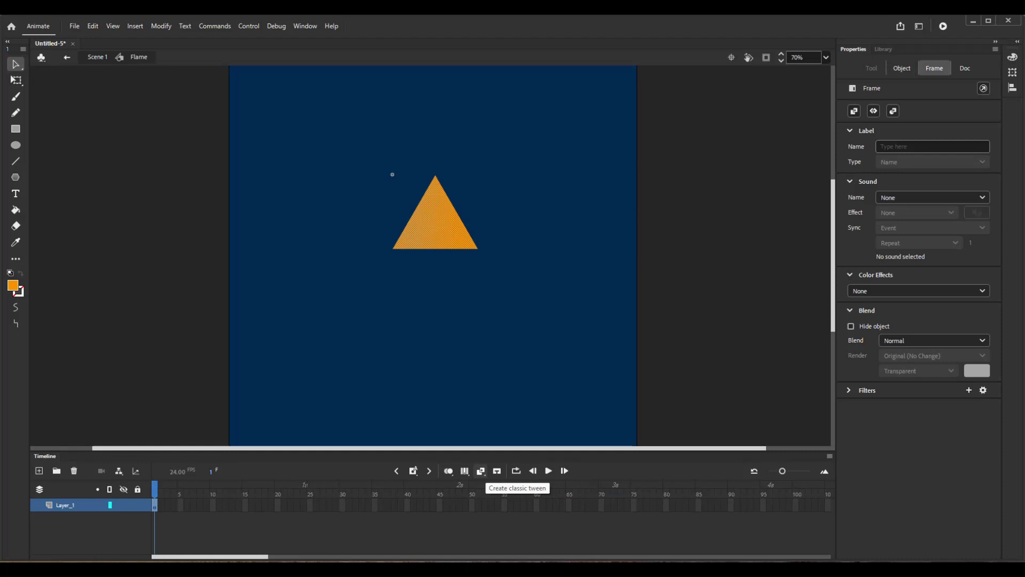
{"action": "left_click", "coordinate": [481, 471]}
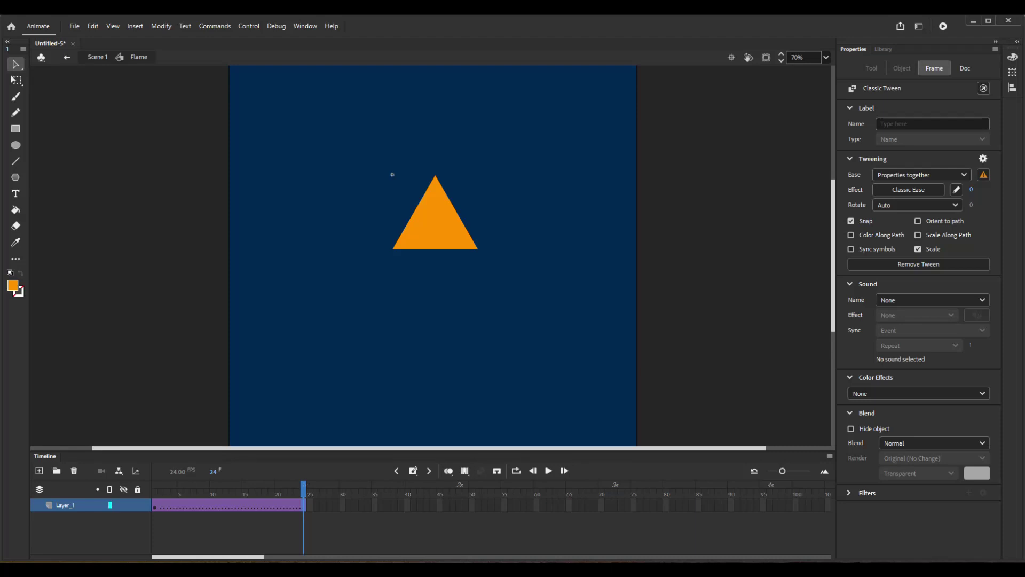
{"action": "left_click", "coordinate": [226, 489]}
At frame 1, stretch the triangle taller, narrow it to 165.65 wide, and pivot it at its base.
{"action": "left_click", "coordinate": [154, 505]}
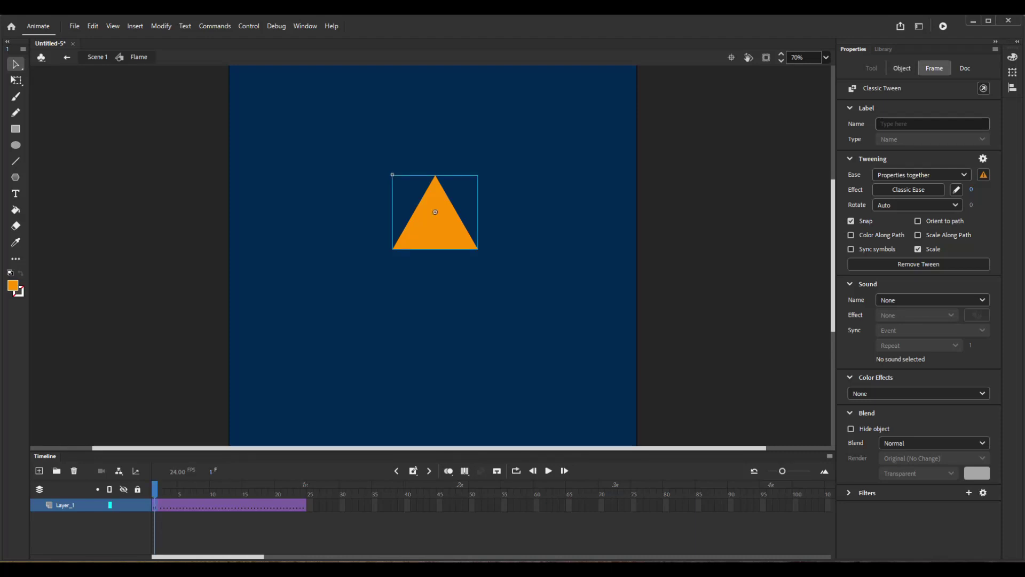
{"action": "key", "text": "q"}
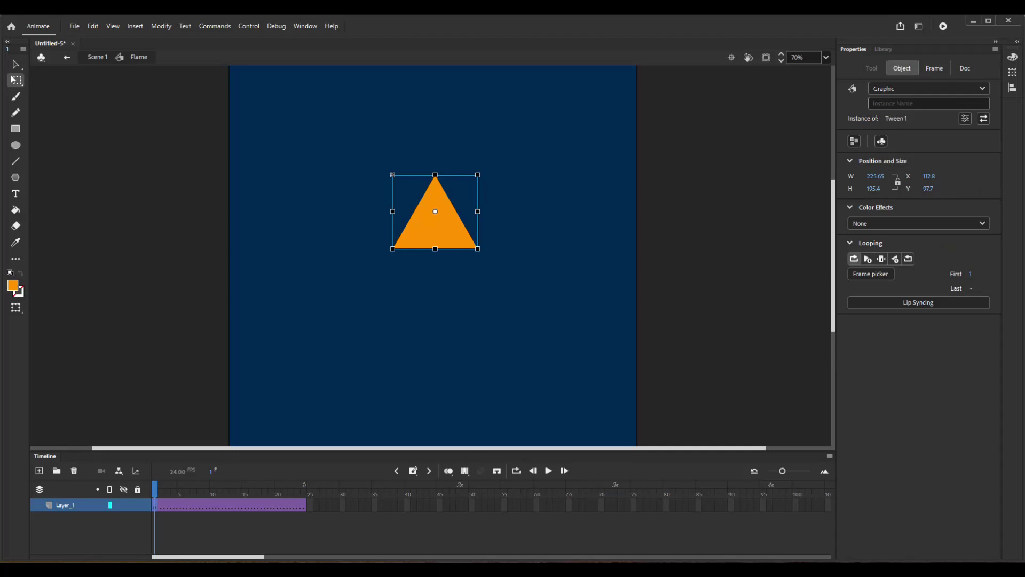
{"action": "left_click_drag", "start_coordinate": [436, 174], "coordinate": [435, 158]}
{"action": "left_click_drag", "start_coordinate": [478, 211], "coordinate": [467, 212]}
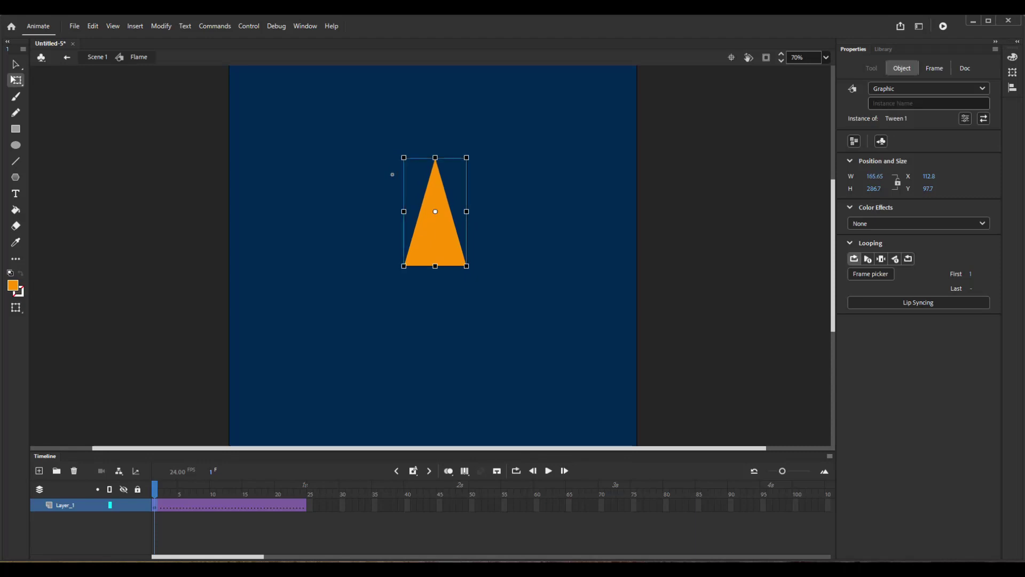
{"action": "left_click_drag", "start_coordinate": [435, 211], "coordinate": [436, 266]}
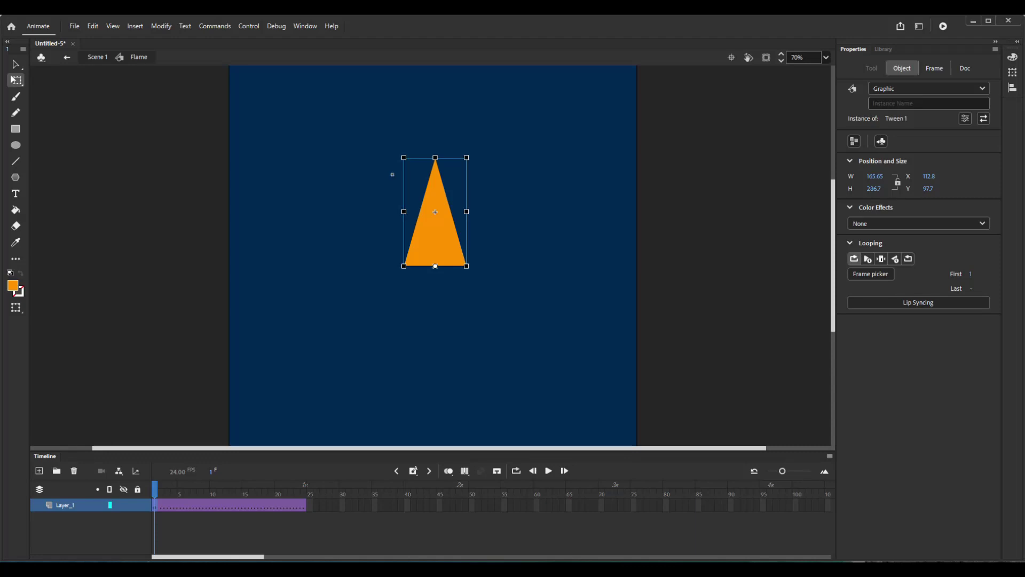
{"action": "left_click", "coordinate": [226, 506]}
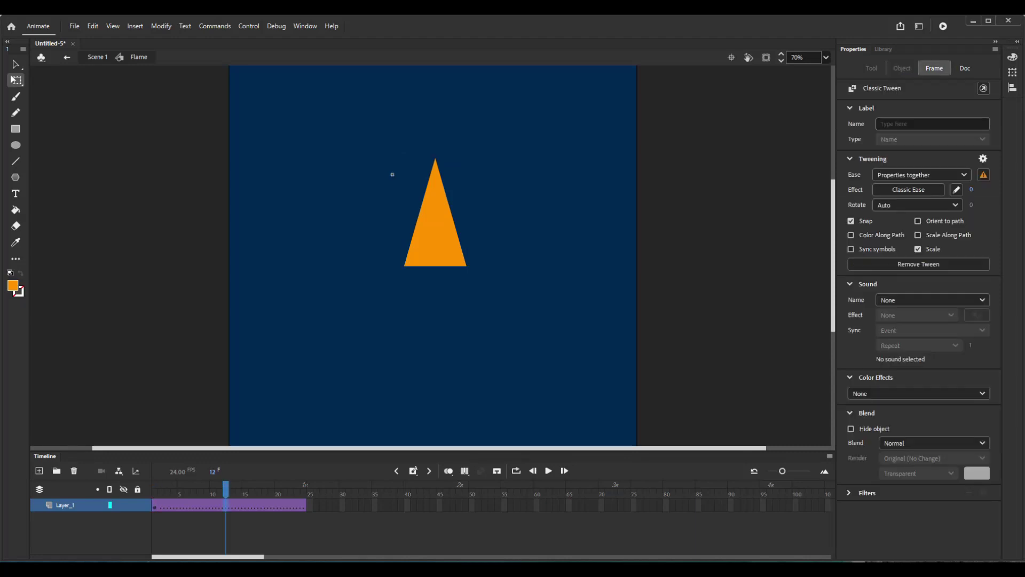
Insert keyframes at frames 12 and 24 in the Flame tween and preview it.
{"action": "left_click", "coordinate": [414, 471]}
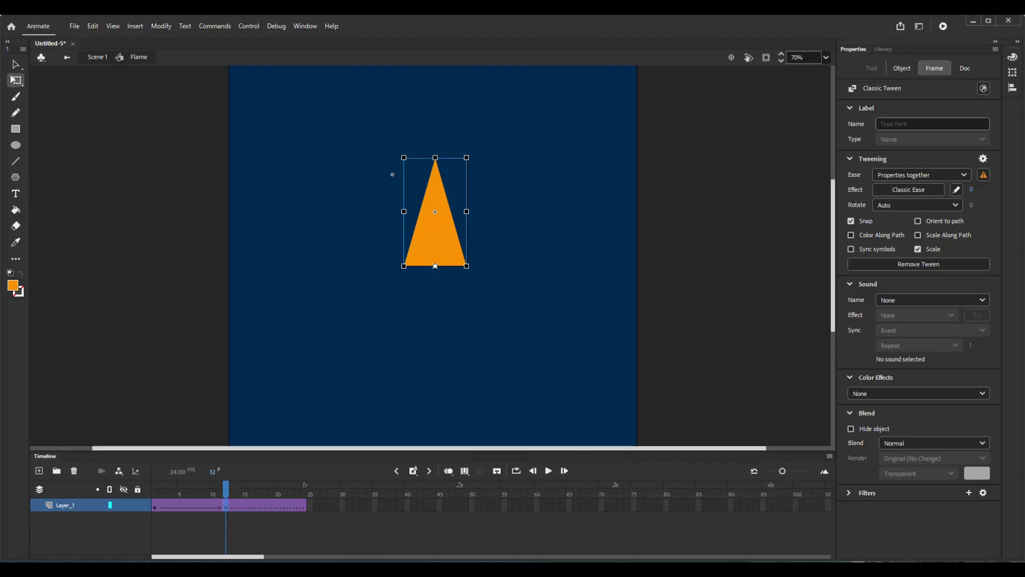
{"action": "left_click", "coordinate": [304, 489]}
{"action": "left_click", "coordinate": [414, 471]}
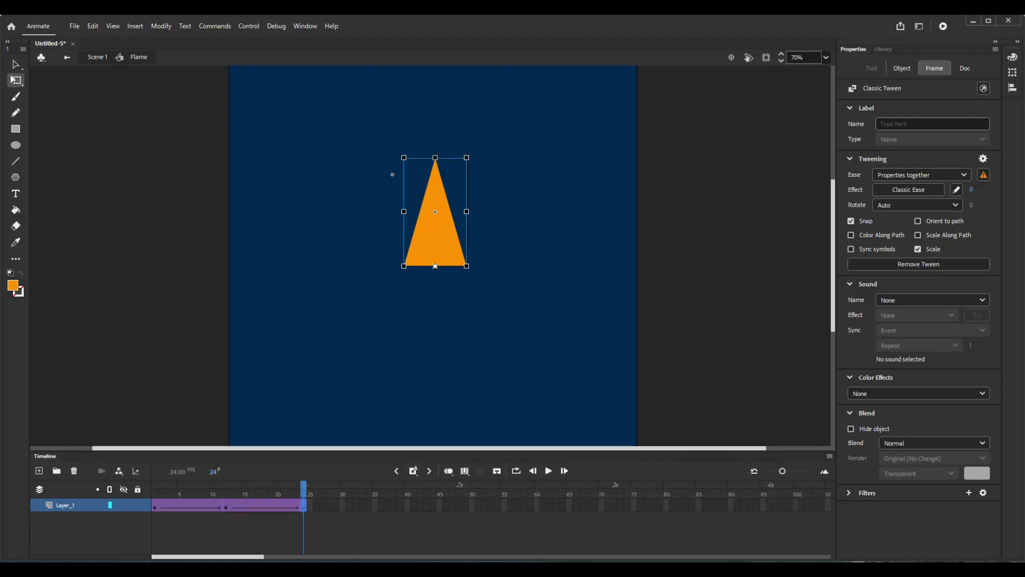
{"action": "key", "text": "Return"}
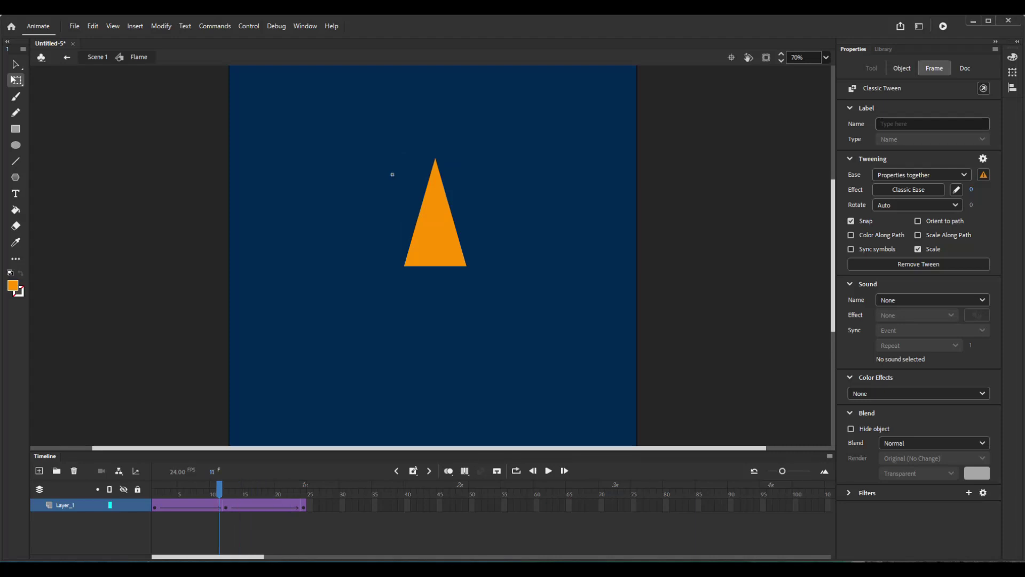
{"action": "mouse_move", "coordinate": [167, 489]}
{"action": "left_mouse_down"}
{"action": "mouse_move", "coordinate": [298, 489]}
{"action": "mouse_move", "coordinate": [155, 488]}
{"action": "left_mouse_up"}
At frame 12, squash the triangle to 162.6 high with its base fixed, then scrub to check.
{"action": "left_click", "coordinate": [226, 506]}
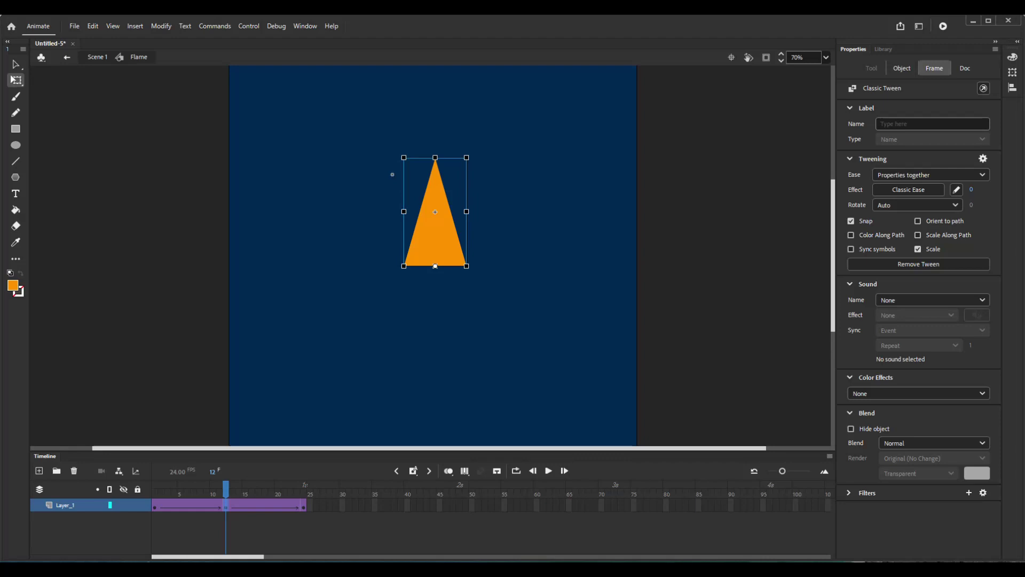
{"action": "left_click_drag", "start_coordinate": [435, 157], "coordinate": [435, 168]}
{"action": "left_click_drag", "start_coordinate": [435, 208], "coordinate": [435, 227]}
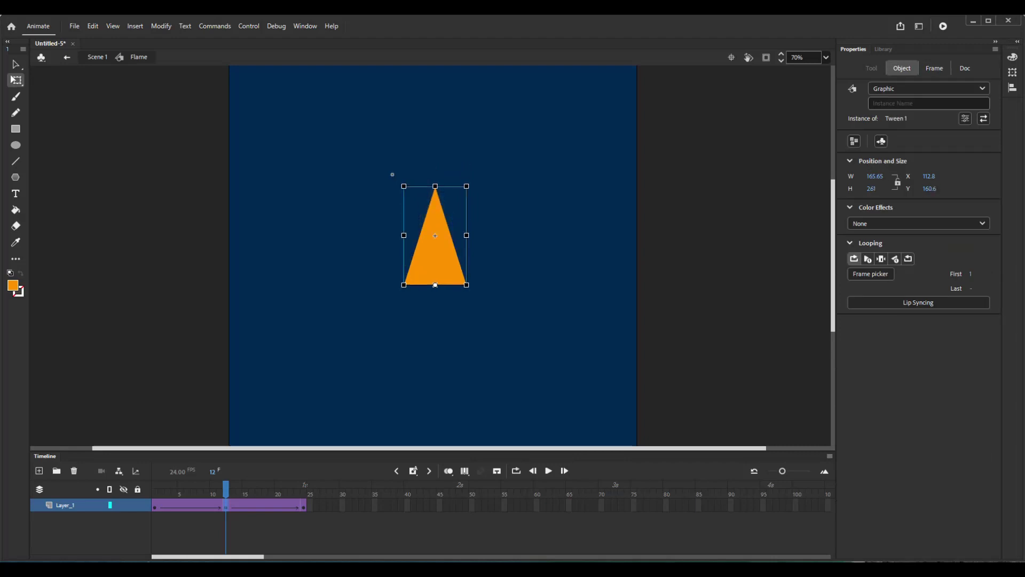
{"action": "key", "text": "ctrl+z"}
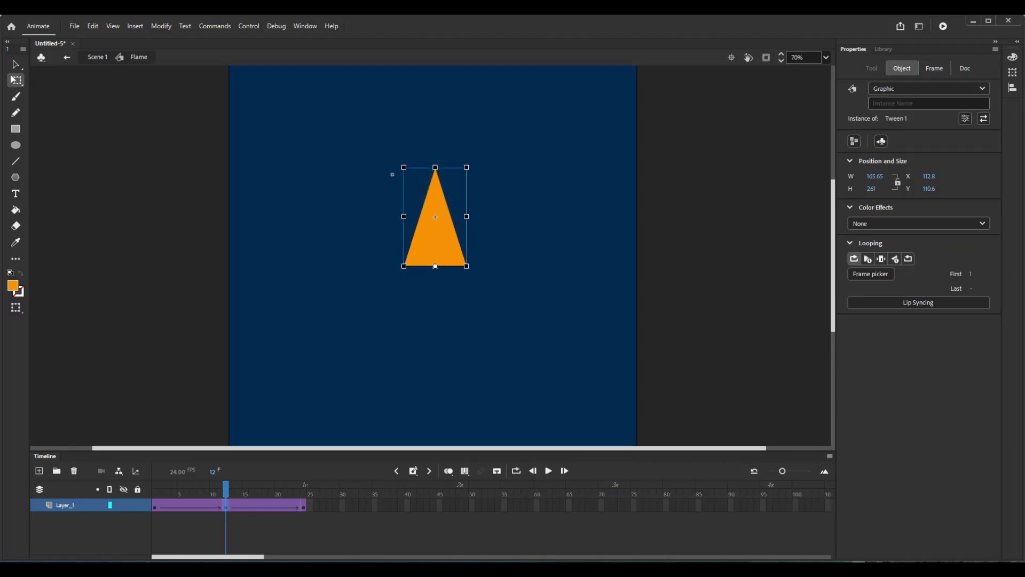
{"action": "left_click_drag", "start_coordinate": [436, 167], "coordinate": [435, 204]}
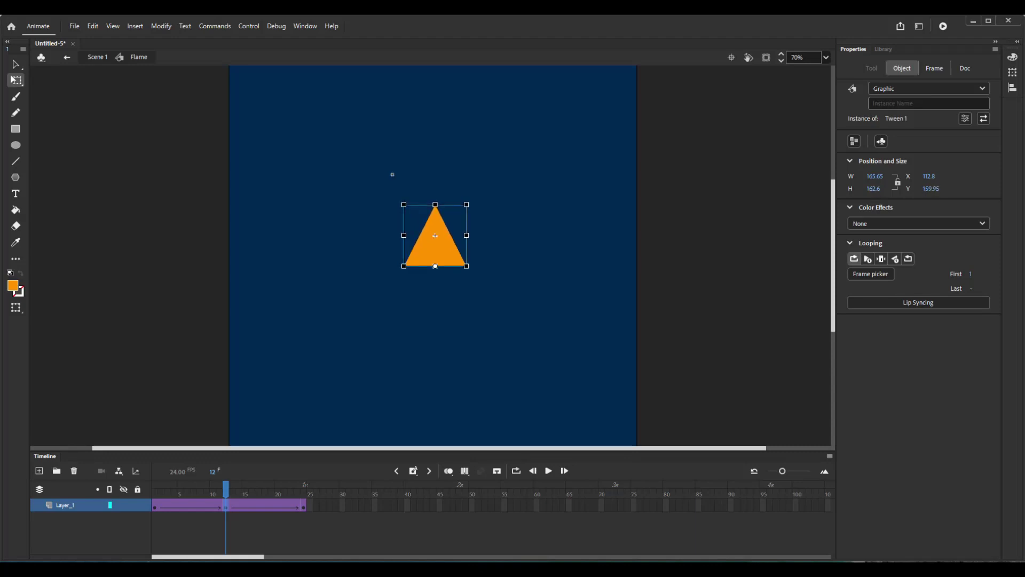
{"action": "left_click", "coordinate": [304, 506]}
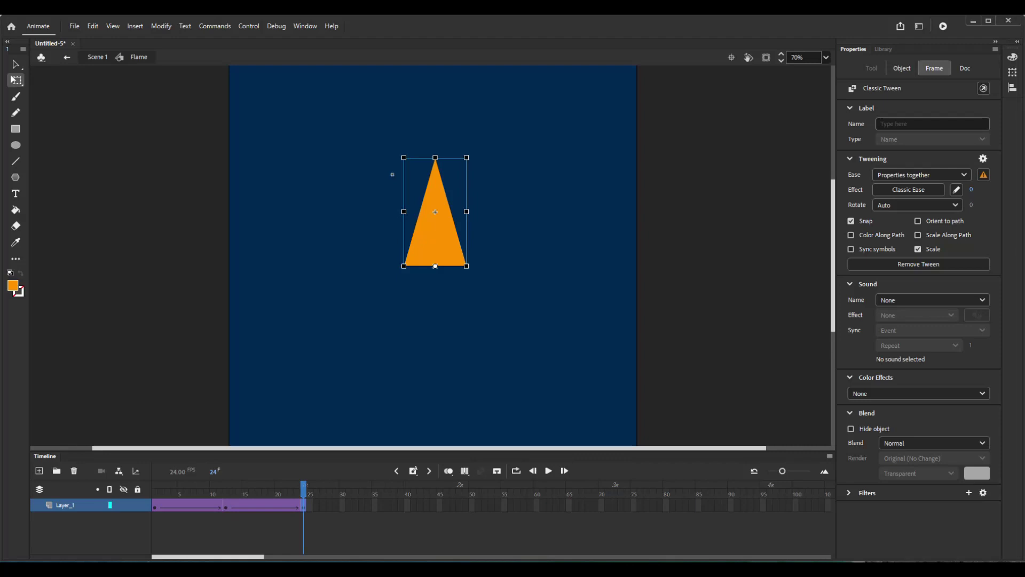
{"action": "left_click_drag", "start_coordinate": [303, 487], "coordinate": [161, 489]}
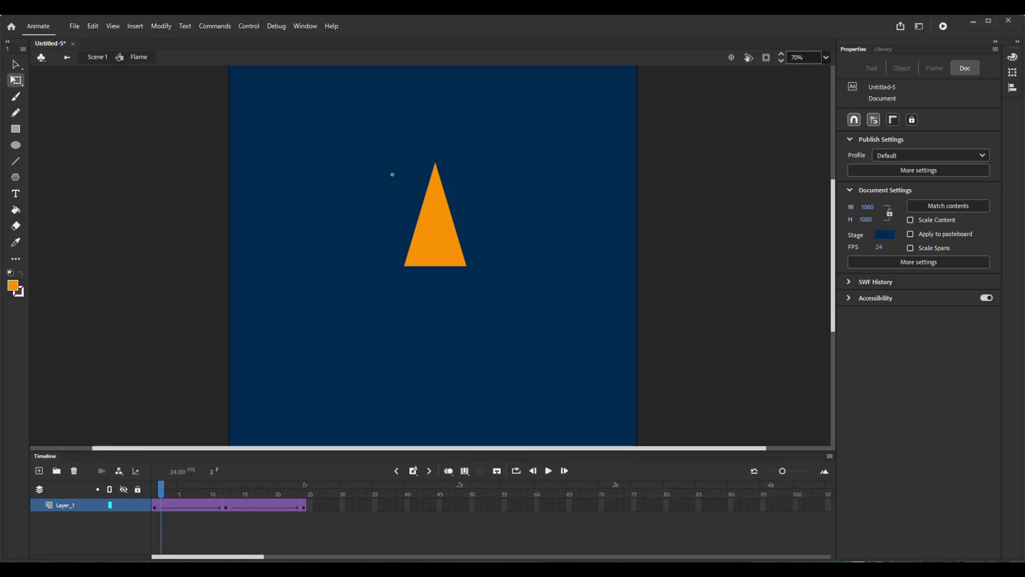
{"action": "key", "text": "comma"}
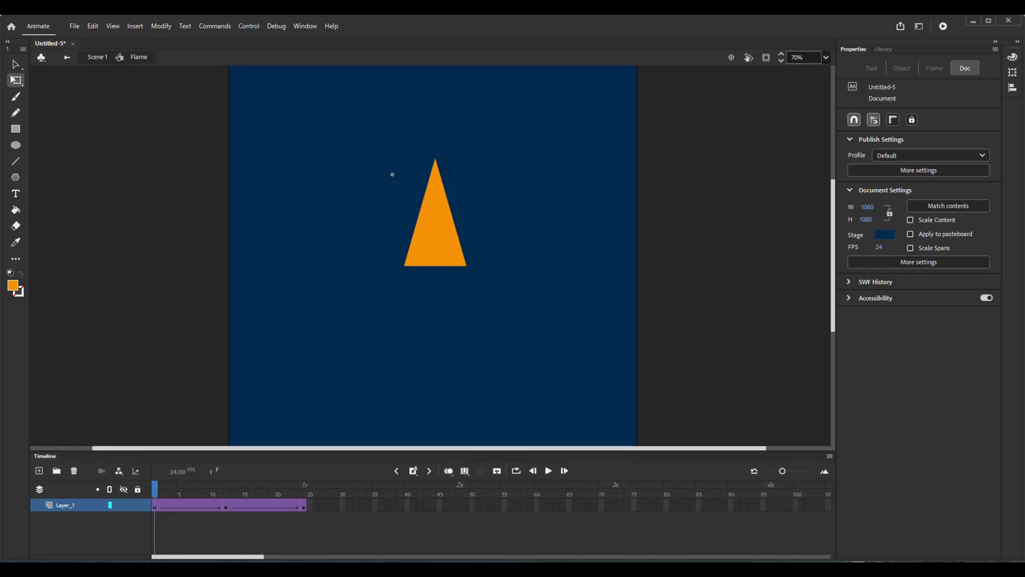
Exit to Scene 1 and Alt-drag a duplicate Flame instance beside the original.
{"action": "key", "text": "Return"}
{"action": "key", "text": "Return"}
{"action": "key", "text": "Return"}
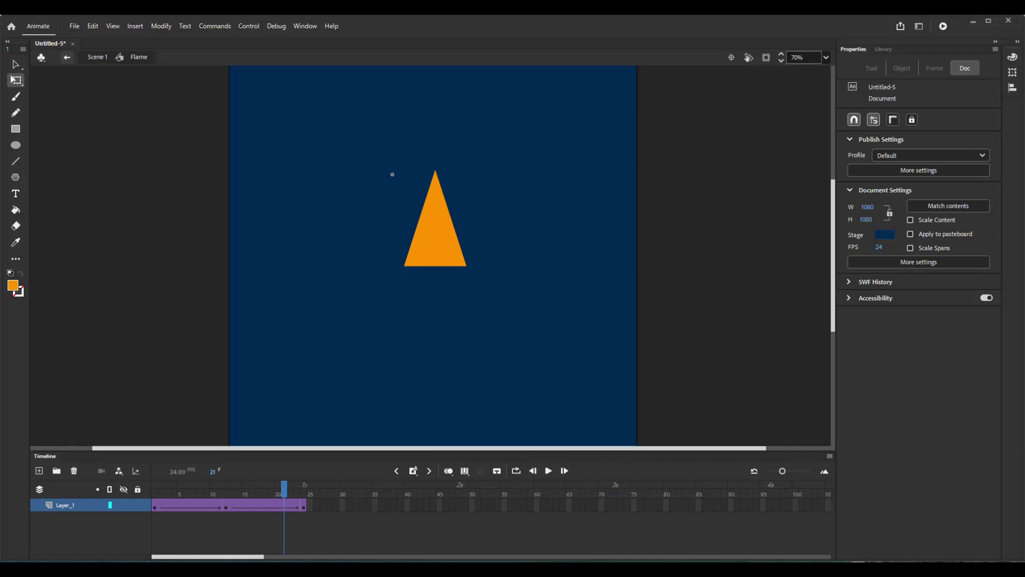
{"action": "double_click", "coordinate": [393, 175]}
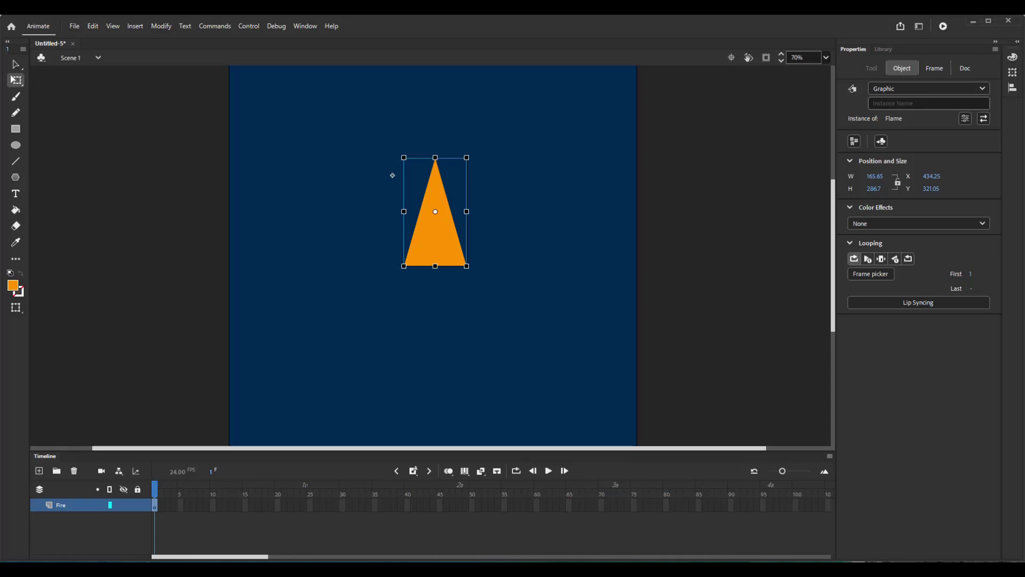
{"action": "key", "text": "v"}
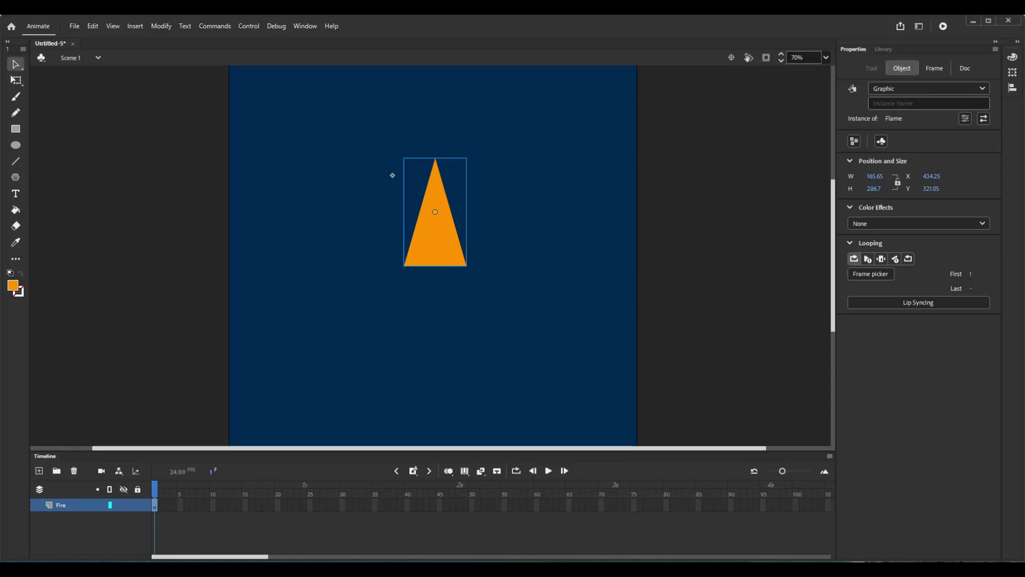
{"action": "left_click_drag", "start_coordinate": [435, 263], "coordinate": [467, 278]}
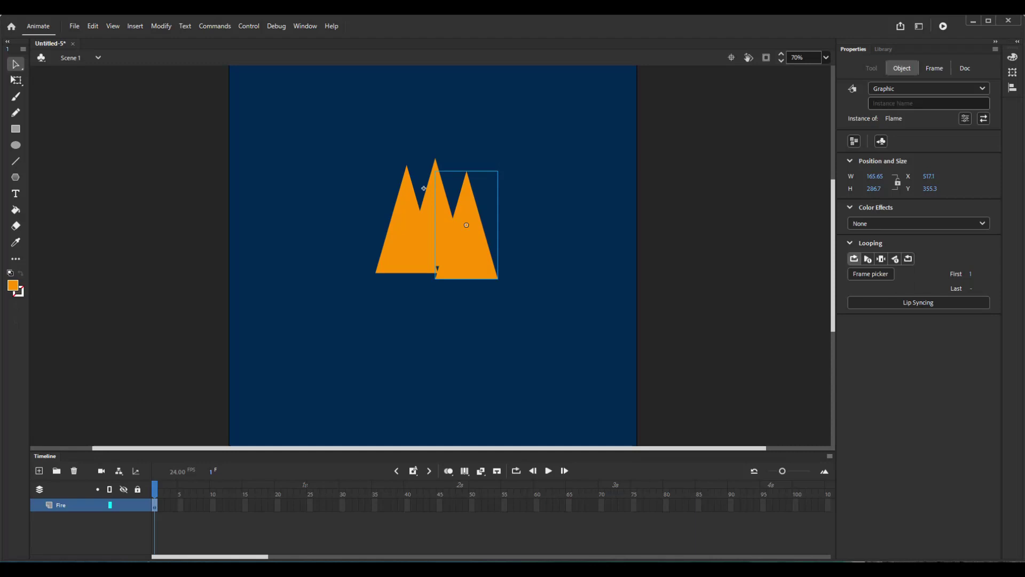
Nudge the side flames into a tight three-peaked cluster with the middle flame highest.
{"action": "mouse_move", "coordinate": [410, 245]}
{"action": "left_mouse_down"}
{"action": "mouse_move", "coordinate": [418, 254]}
{"action": "mouse_move", "coordinate": [411, 252]}
{"action": "left_mouse_up"}
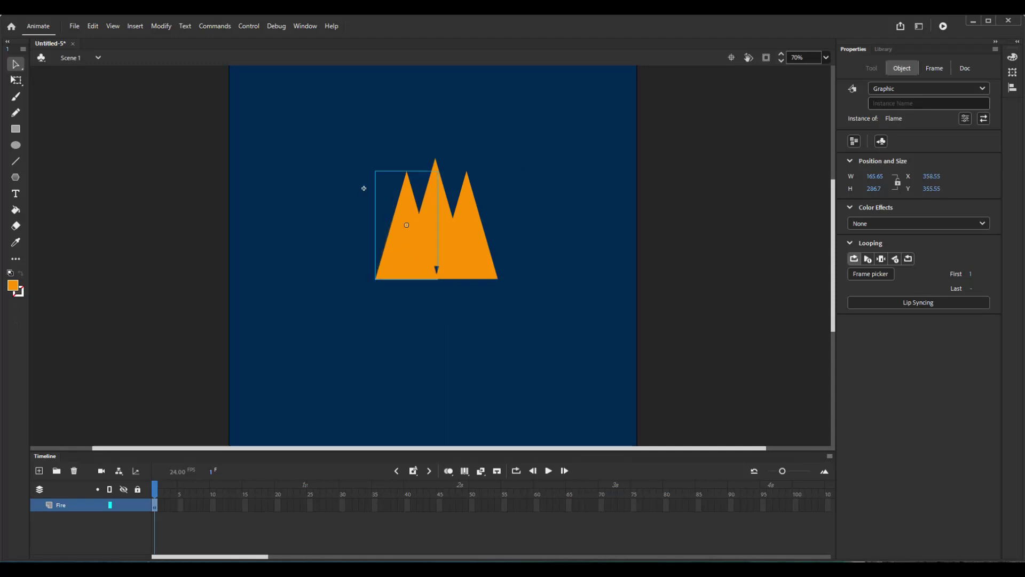
{"action": "key", "text": "Right"}
{"action": "key", "text": "Right"}
{"action": "key", "text": "Right"}
{"action": "key", "text": "Right"}
{"action": "key", "text": "Right"}
{"action": "key", "text": "Right"}
{"action": "left_click_drag", "start_coordinate": [466, 279], "coordinate": [466, 285]}
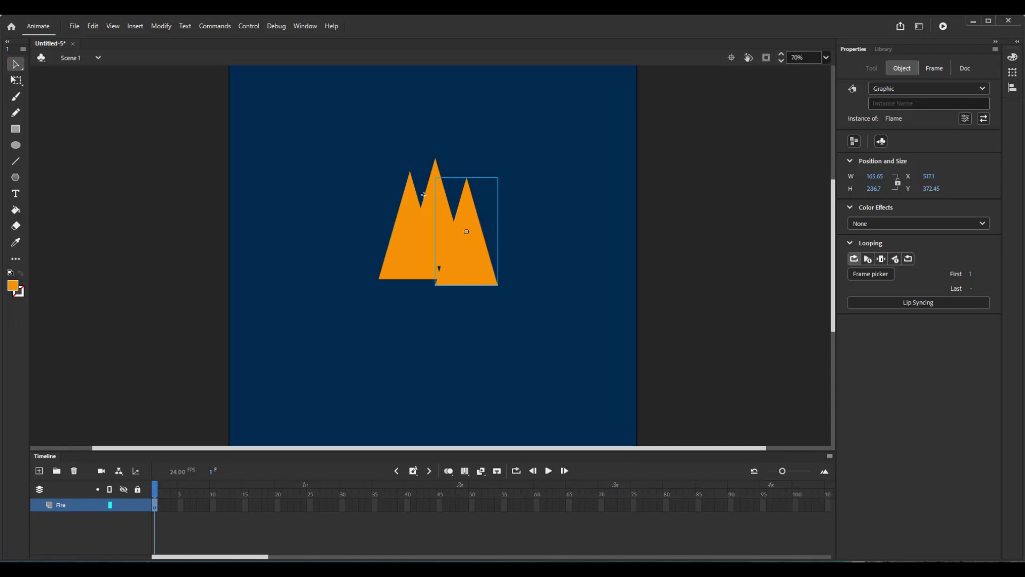
{"action": "left_click_drag", "start_coordinate": [424, 194], "coordinate": [420, 188]}
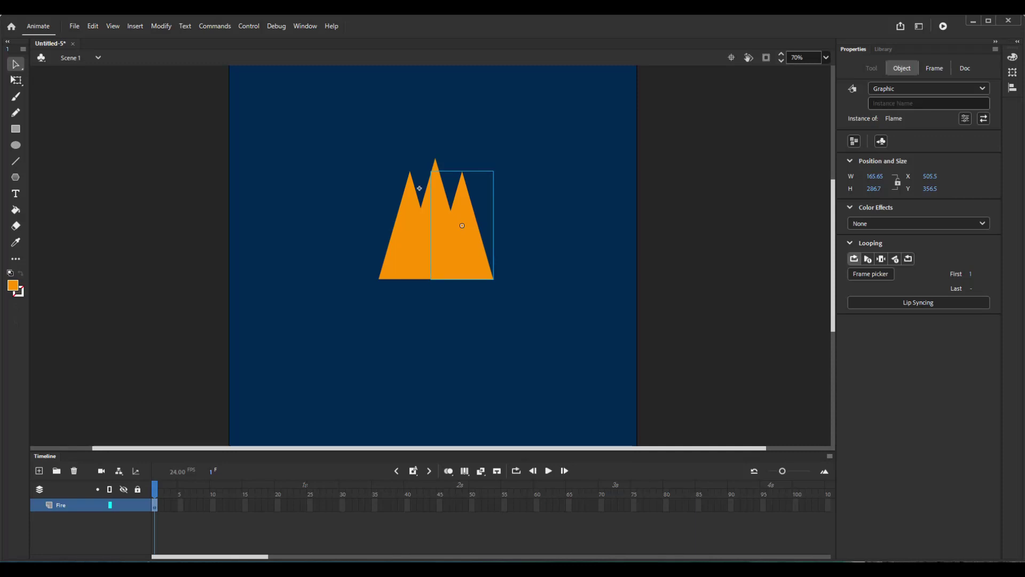
{"action": "key", "text": "Escape"}
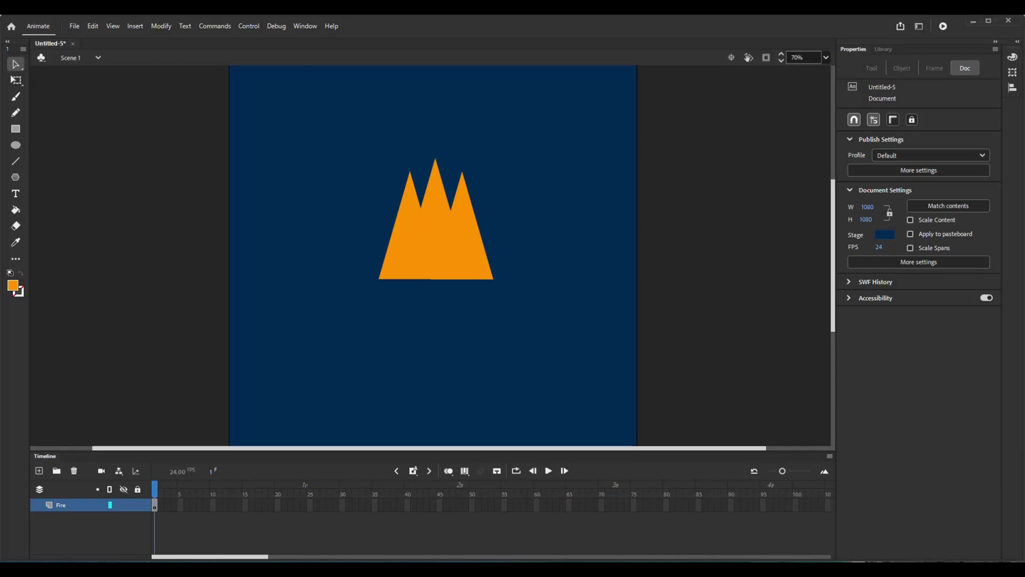
Add a keyframe at frame 24 on the Fire layer and play the flame loop.
{"action": "left_click", "coordinate": [303, 505]}
{"action": "key", "text": "F6"}
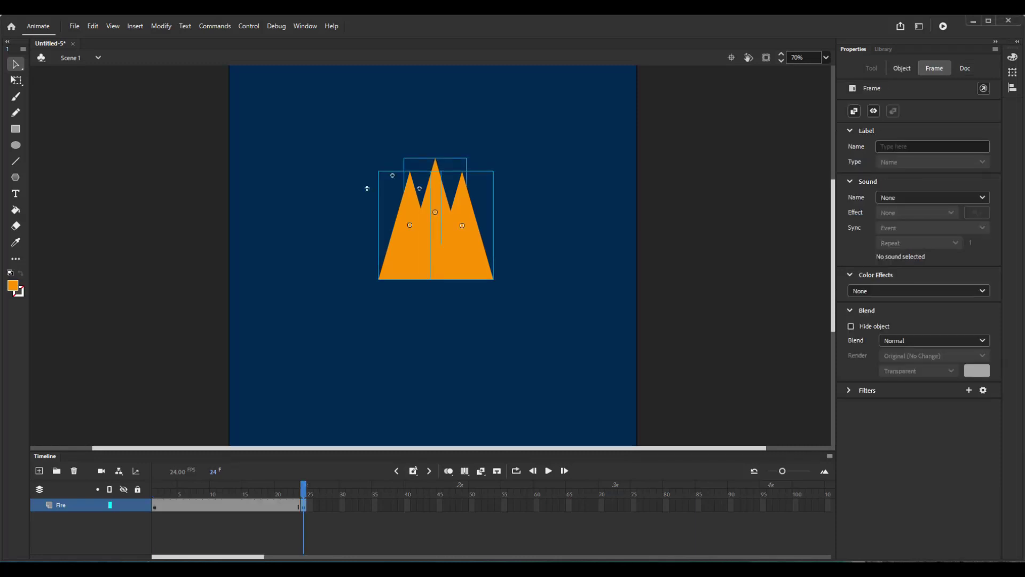
{"action": "key", "text": "ctrl+z"}
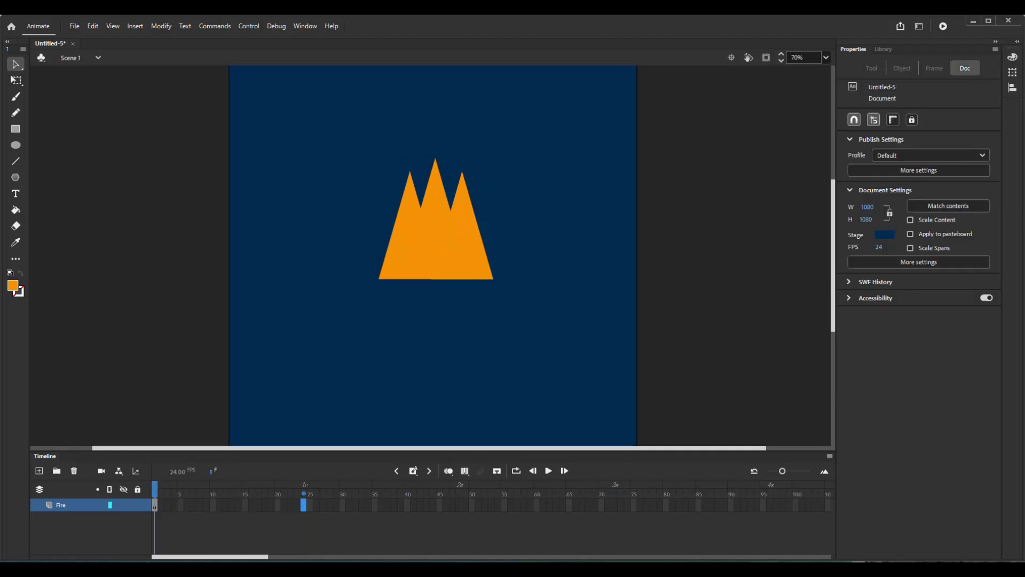
{"action": "left_click", "coordinate": [414, 471]}
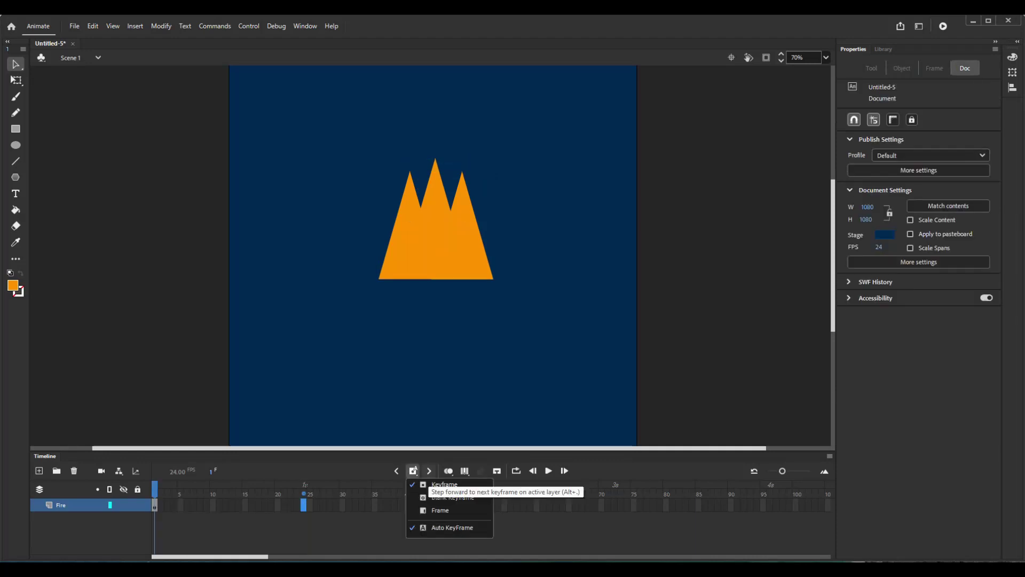
{"action": "left_click", "coordinate": [435, 485]}
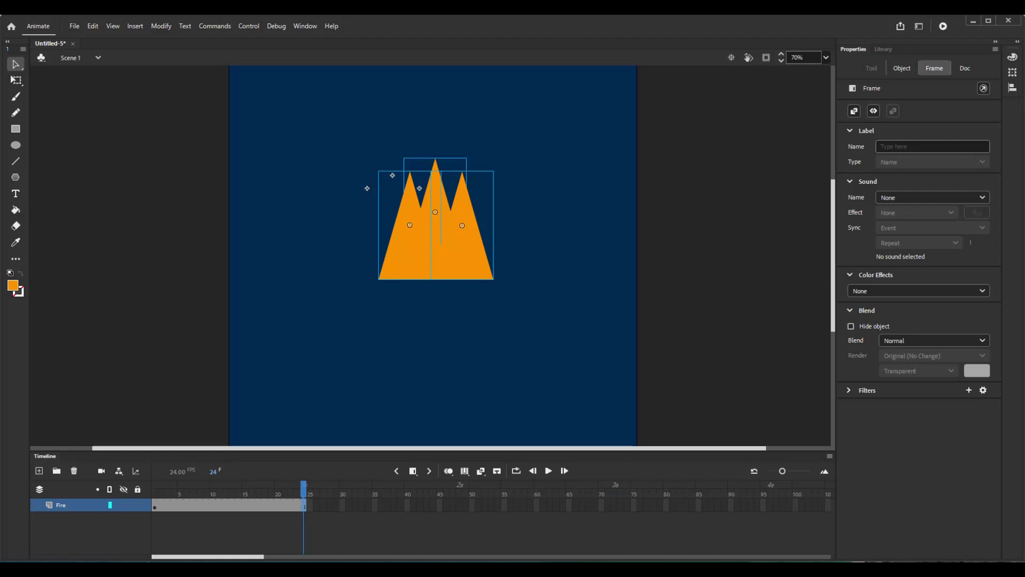
{"action": "key", "text": "Return"}
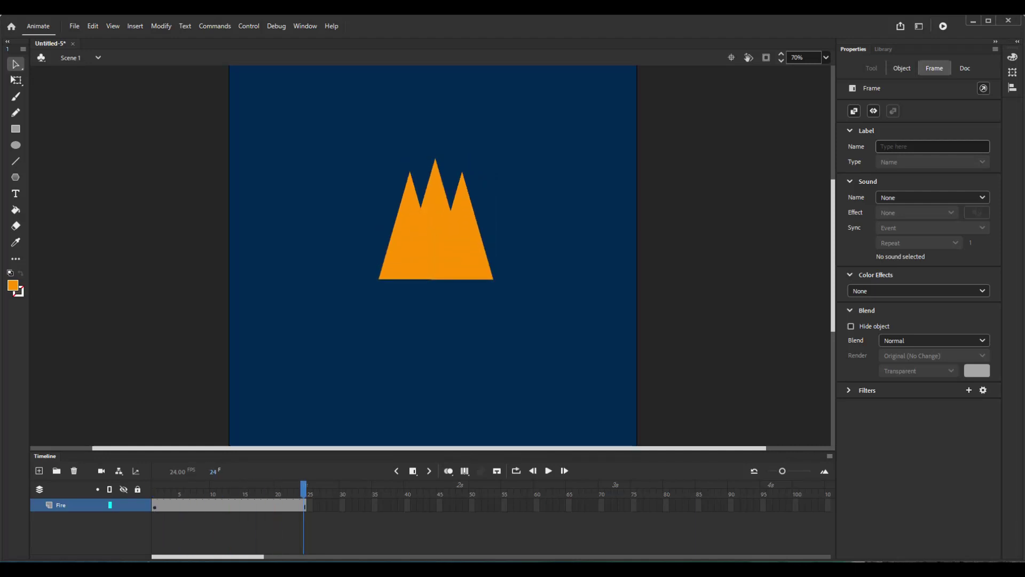
{"action": "key", "text": "Return"}
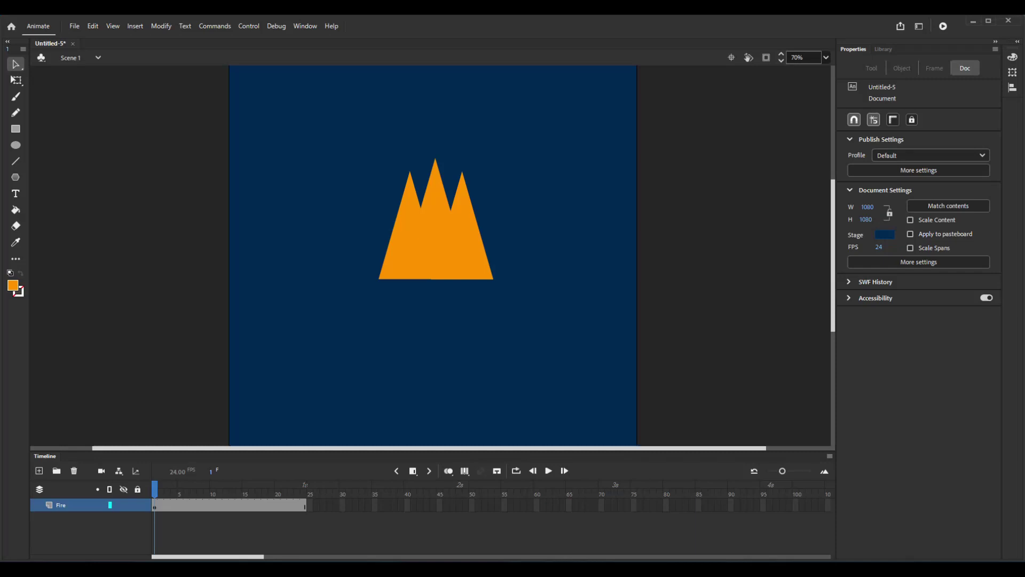
Set the left Flame instance's loop to start at frame 10.
{"action": "left_click", "coordinate": [404, 227]}
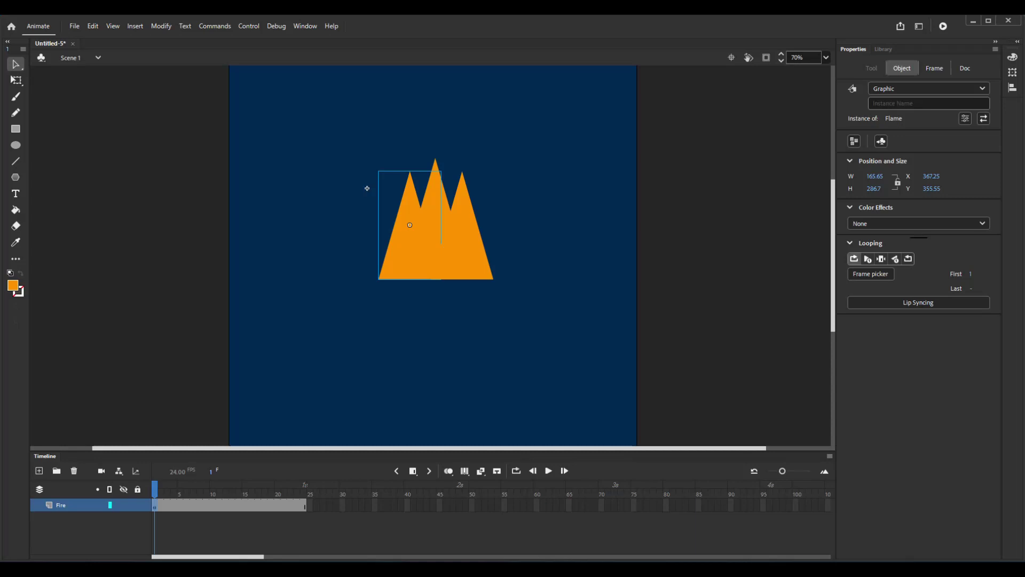
{"action": "type", "text": "11"}
{"action": "key", "text": "Return"}
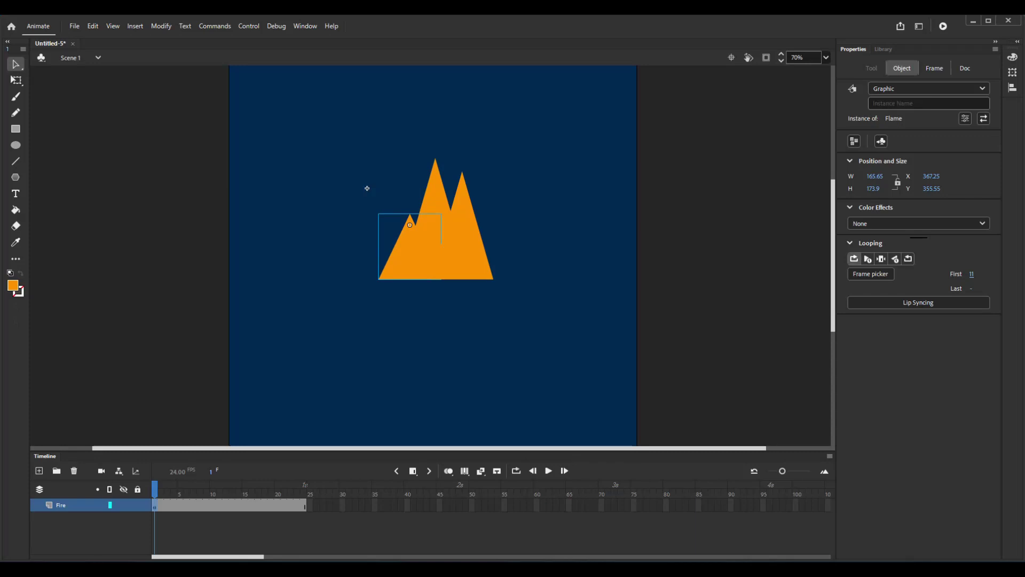
{"action": "left_click_drag", "start_coordinate": [972, 274], "coordinate": [971, 274]}
Start the right Flame instance's loop at frame 18 and preview the offset flames.
{"action": "left_click", "coordinate": [466, 230]}
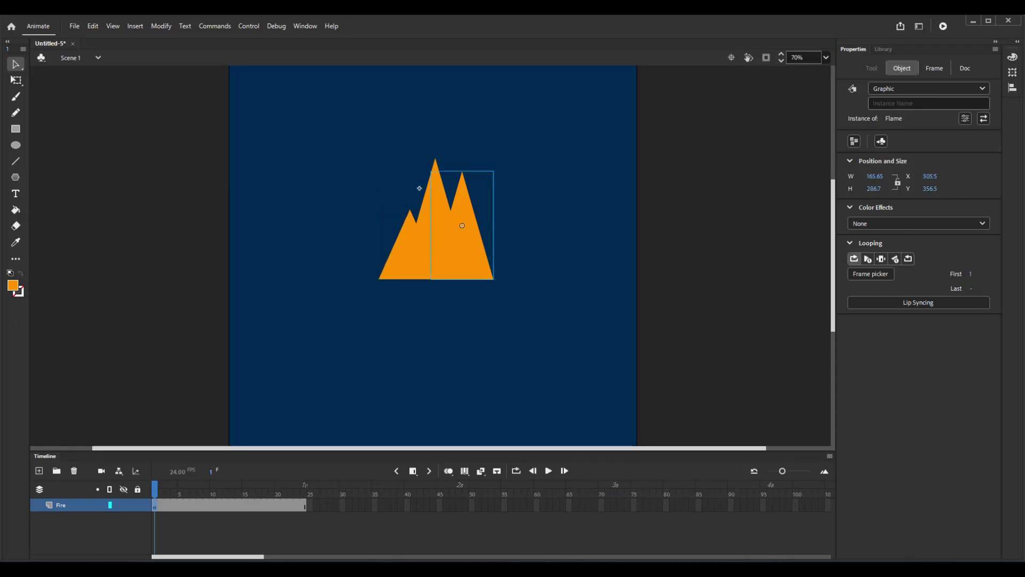
{"action": "key", "text": "Up"}
{"action": "key", "text": "Up"}
{"action": "key", "text": "Up"}
{"action": "key", "text": "Up"}
{"action": "key", "text": "Up"}
{"action": "key", "text": "Up"}
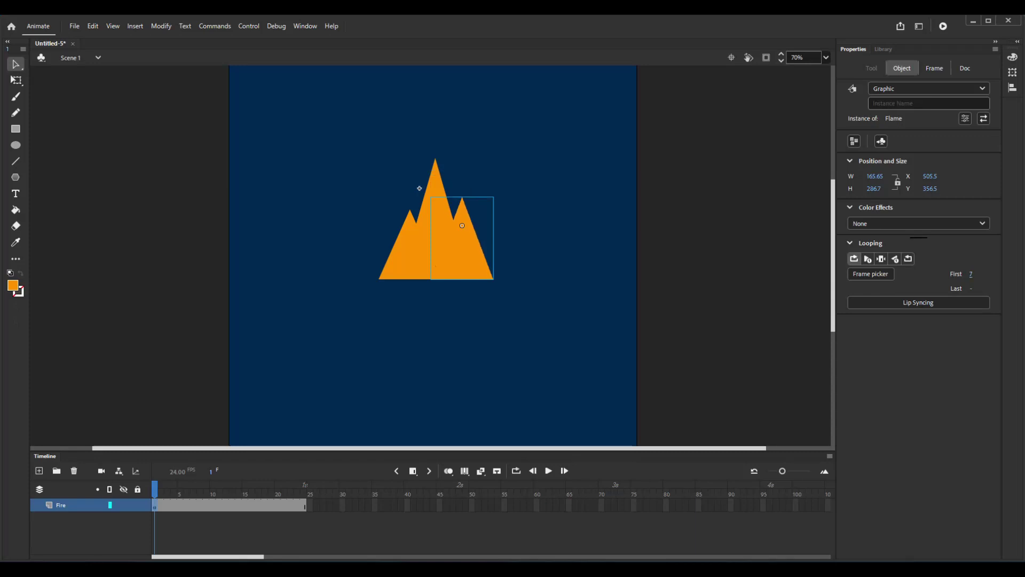
{"action": "key", "text": "Up"}
{"action": "key", "text": "Up"}
{"action": "key", "text": "Up"}
{"action": "key", "text": "Up"}
{"action": "key", "text": "Up"}
{"action": "key", "text": "Up"}
{"action": "key", "text": "Up"}
{"action": "key", "text": "Up"}
{"action": "key", "text": "Up"}
{"action": "key", "text": "Up"}
{"action": "key", "text": "Up"}
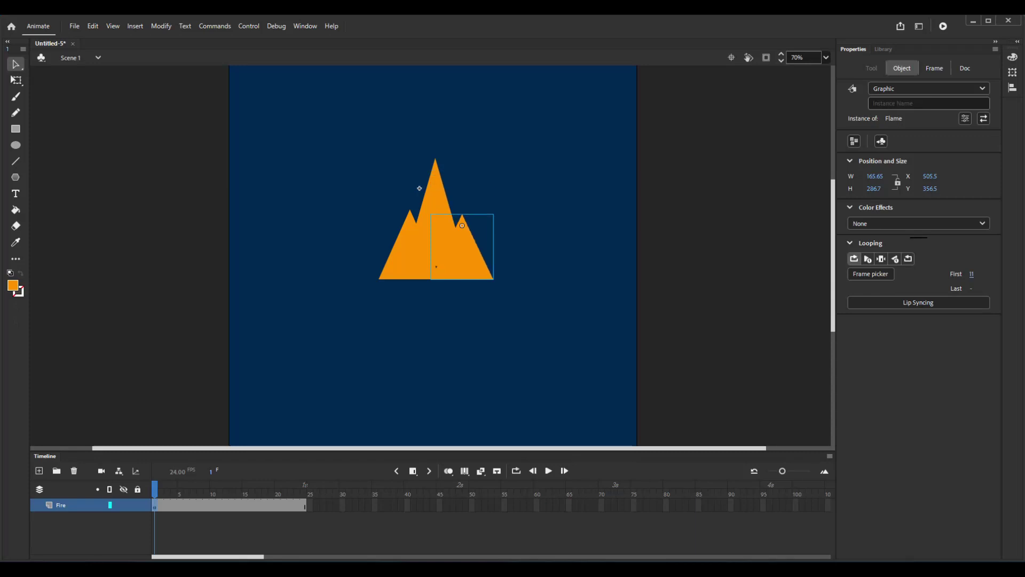
{"action": "left_click_drag", "start_coordinate": [972, 274], "coordinate": [972, 274]}
{"action": "key", "text": "Return"}
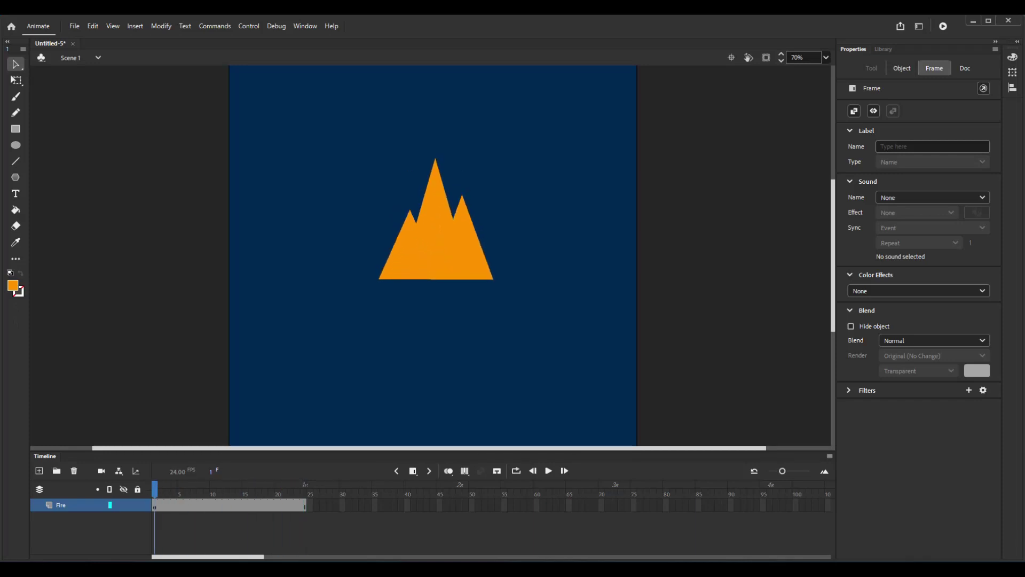
{"action": "key", "text": "Return"}
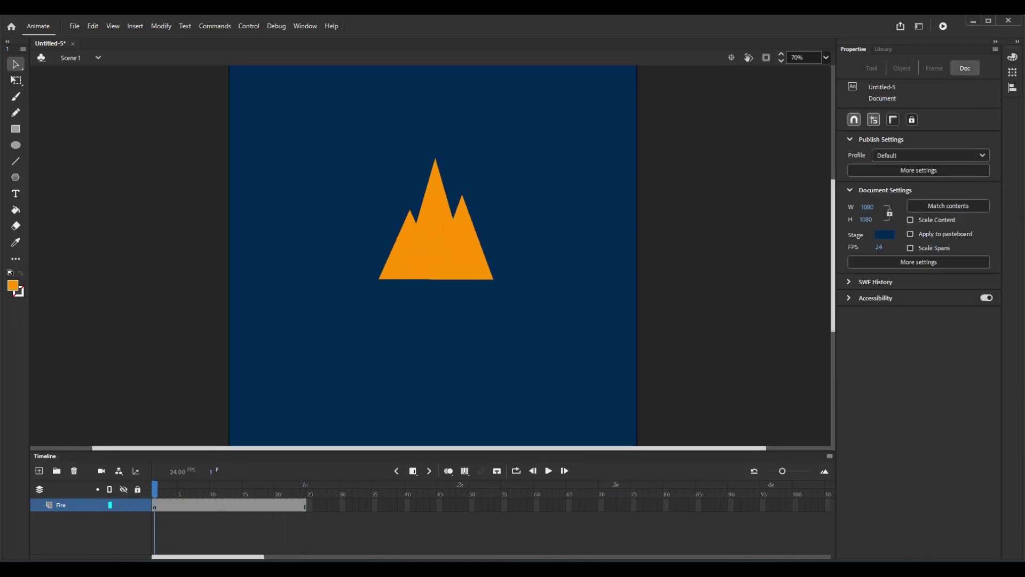
{"action": "left_click", "coordinate": [405, 252]}
Apply a Tint colour effect to the tall middle Flame instance.
{"action": "left_click", "coordinate": [436, 223]}
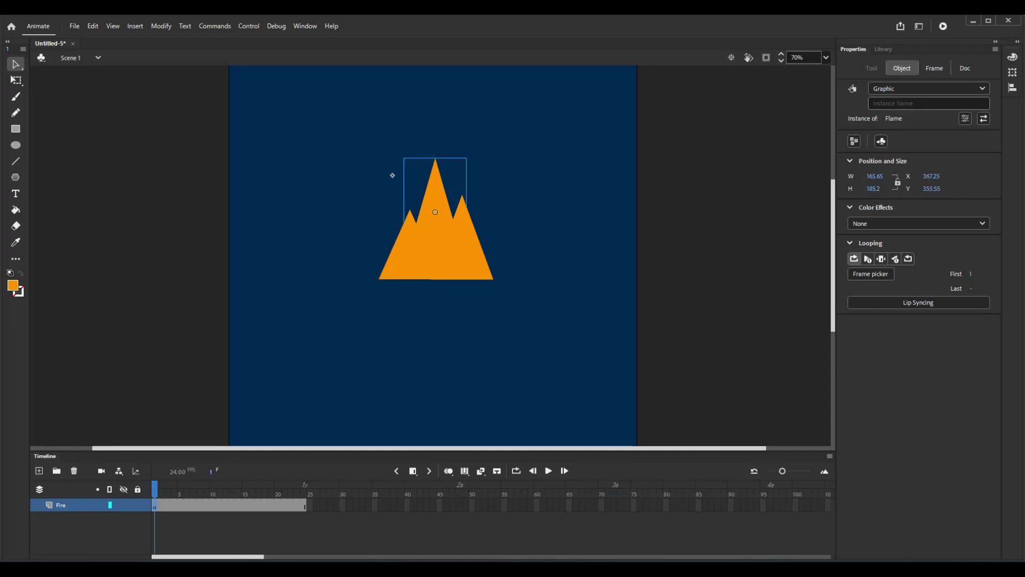
{"action": "left_click", "coordinate": [404, 241]}
{"action": "double_click", "coordinate": [405, 243]}
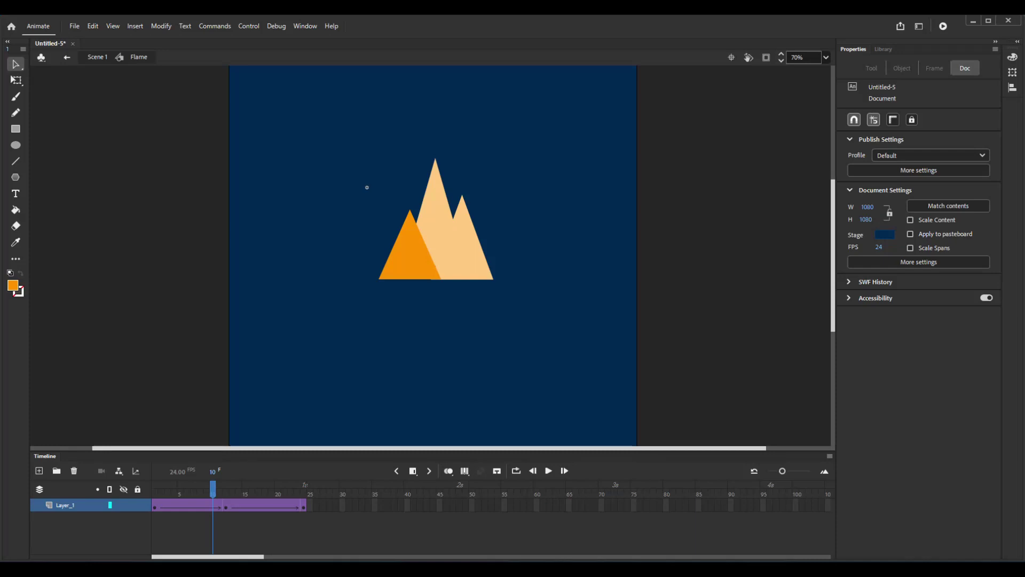
{"action": "key", "text": "ctrl+e"}
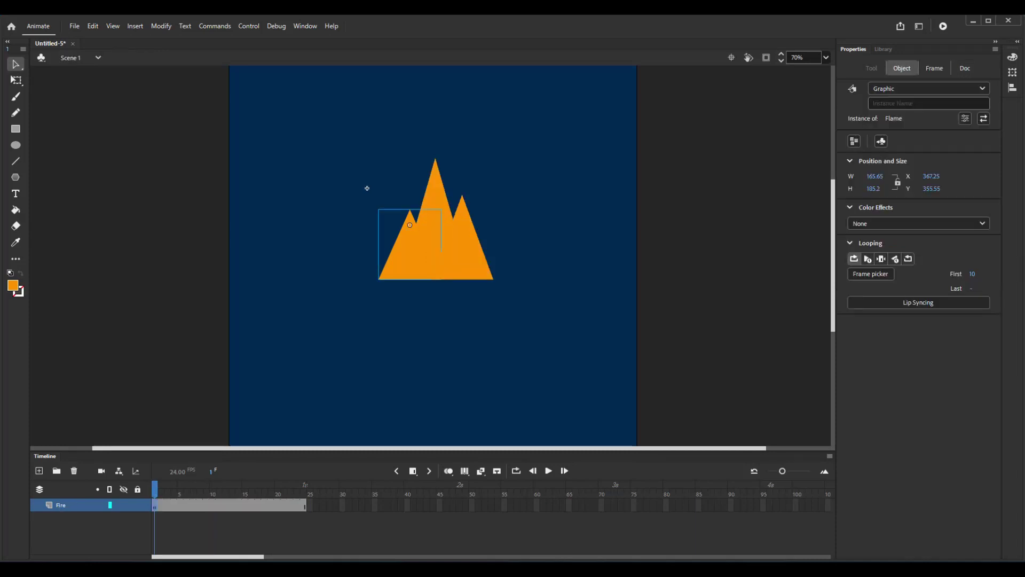
{"action": "left_click", "coordinate": [436, 208]}
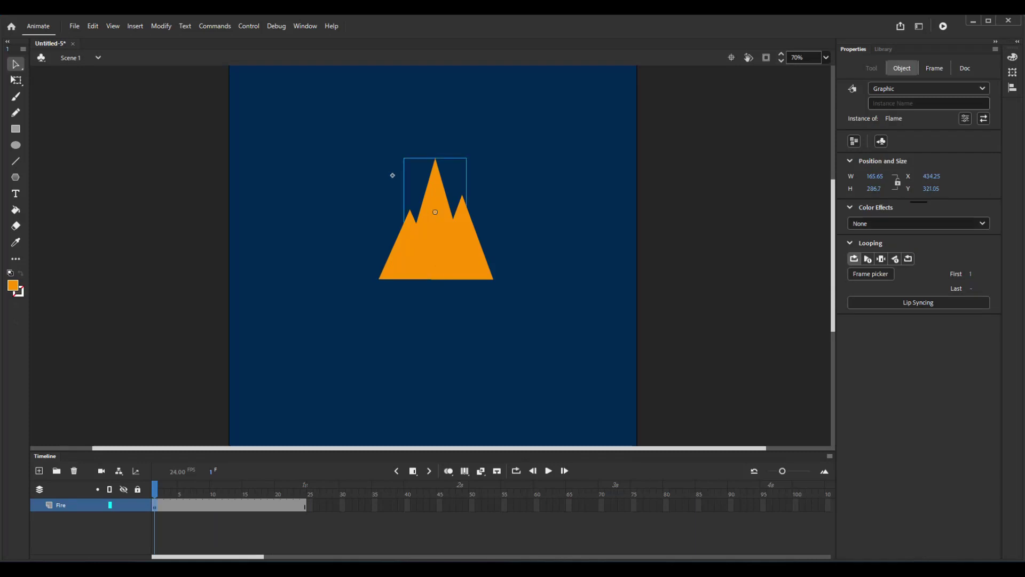
{"action": "left_click", "coordinate": [919, 223]}
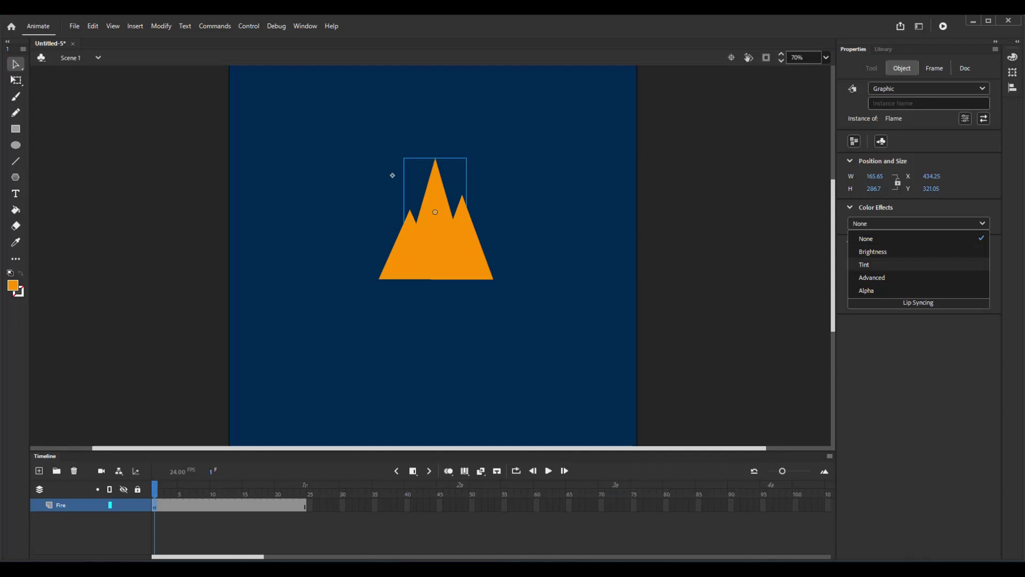
{"action": "key", "text": "Return"}
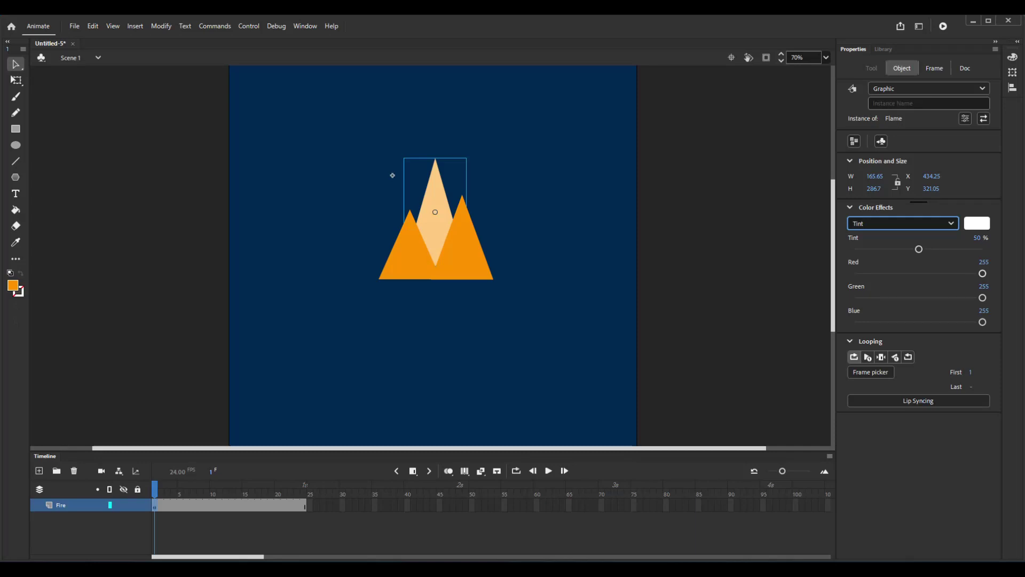
{"action": "left_click_drag", "start_coordinate": [983, 273], "coordinate": [984, 297]}
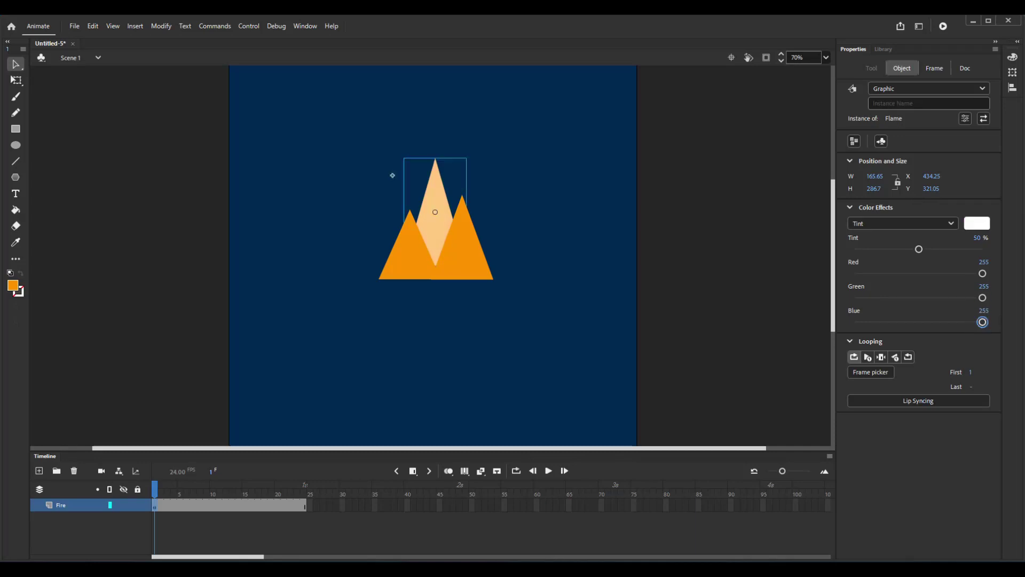
Choose orange FE7200 as the tint colour and preview the flames.
{"action": "left_click", "coordinate": [977, 224]}
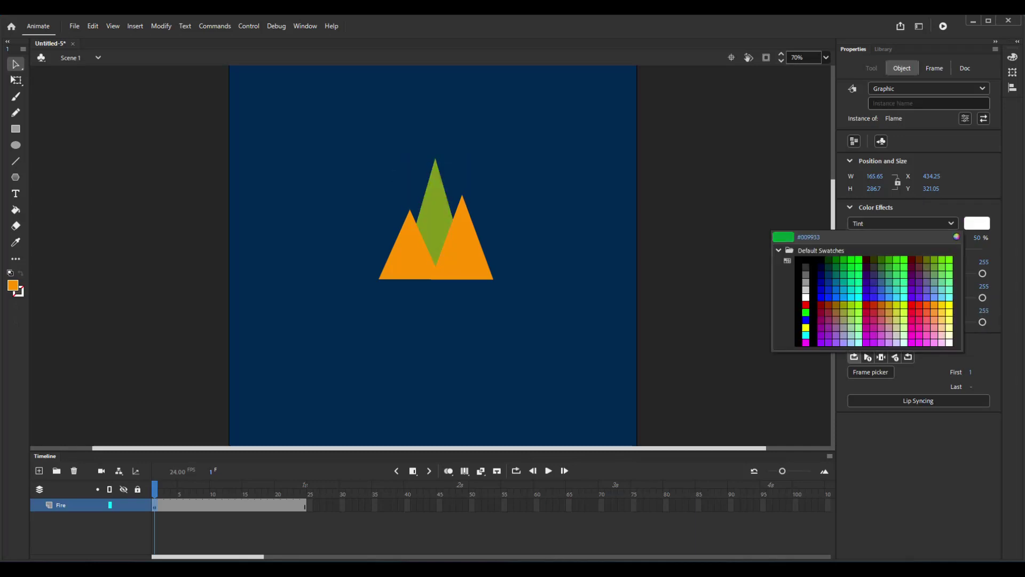
{"action": "left_click", "coordinate": [957, 236]}
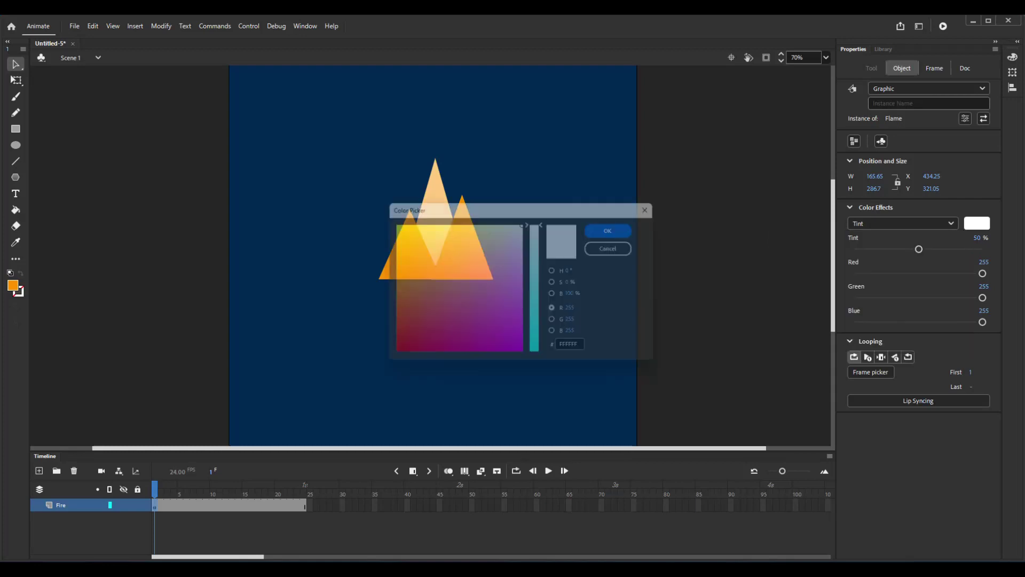
{"action": "left_click_drag", "start_coordinate": [524, 205], "coordinate": [650, 175]}
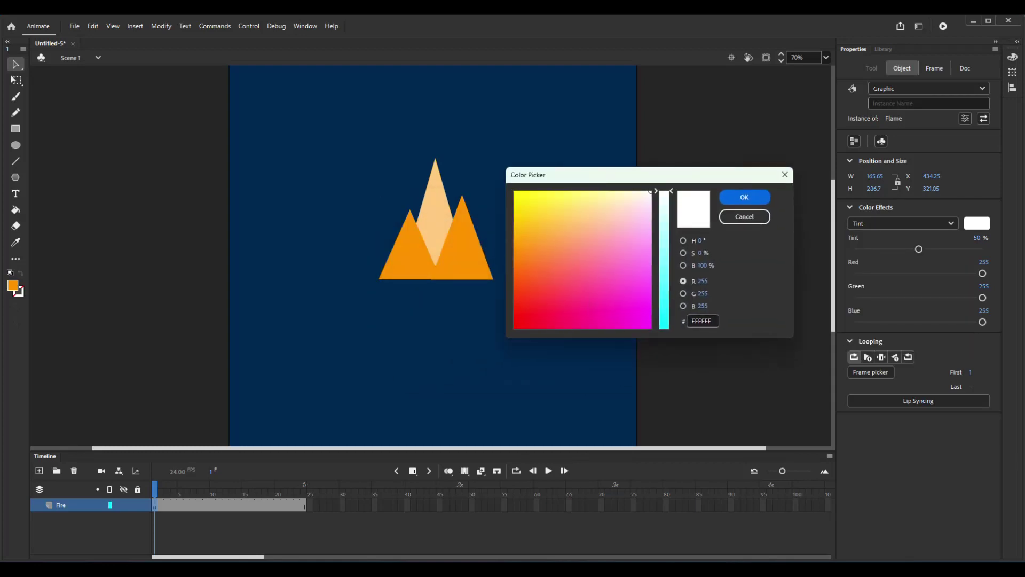
{"action": "left_click", "coordinate": [683, 241]}
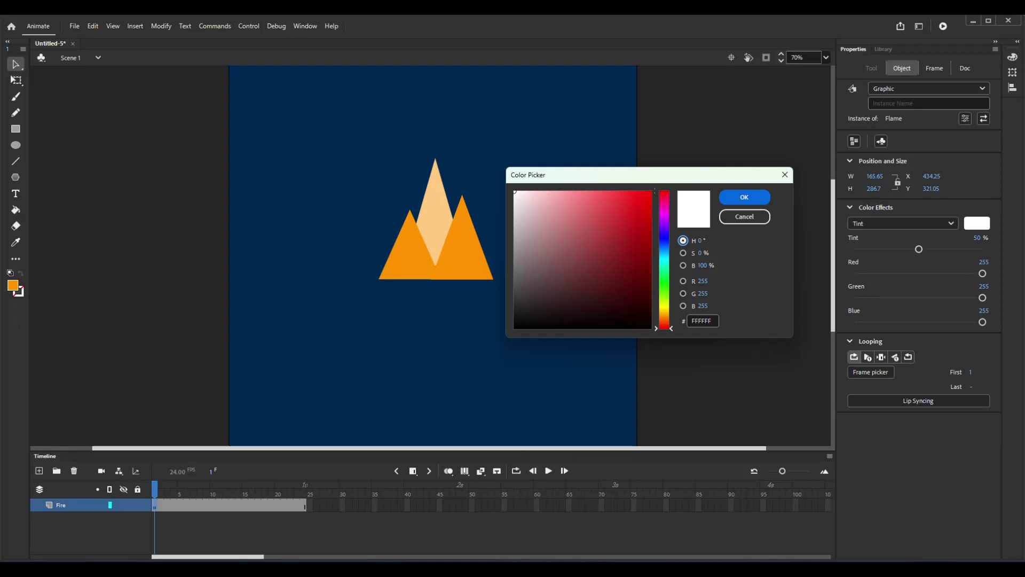
{"action": "left_click", "coordinate": [664, 318]}
{"action": "left_click_drag", "start_coordinate": [635, 222], "coordinate": [652, 192]}
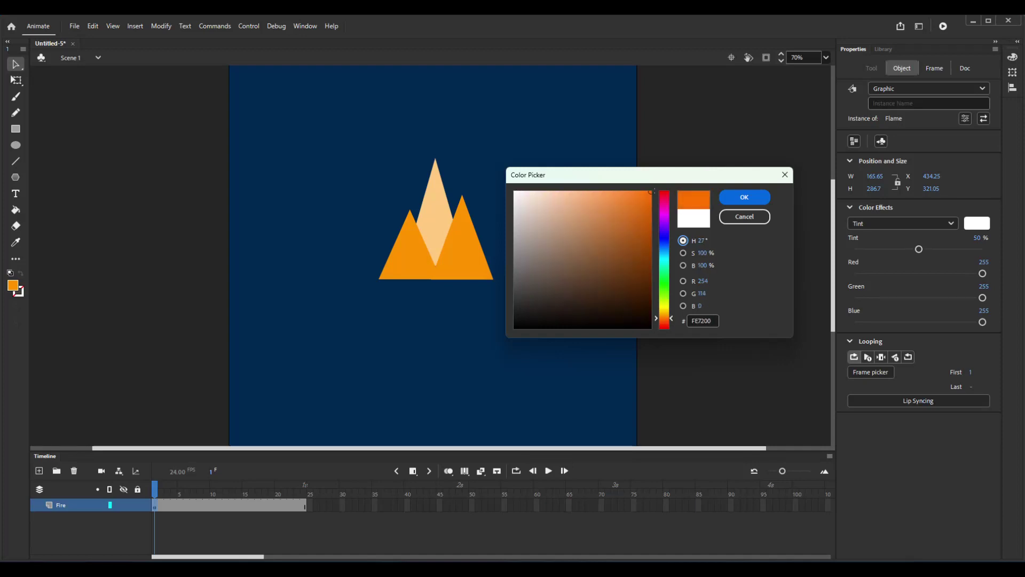
{"action": "left_click_drag", "start_coordinate": [664, 318], "coordinate": [665, 319]}
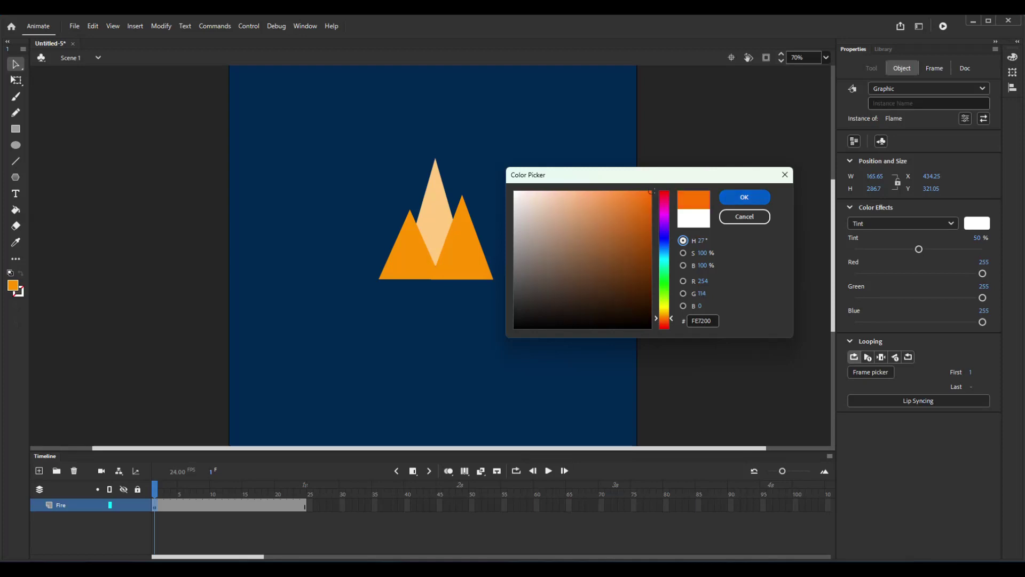
{"action": "left_click", "coordinate": [745, 197]}
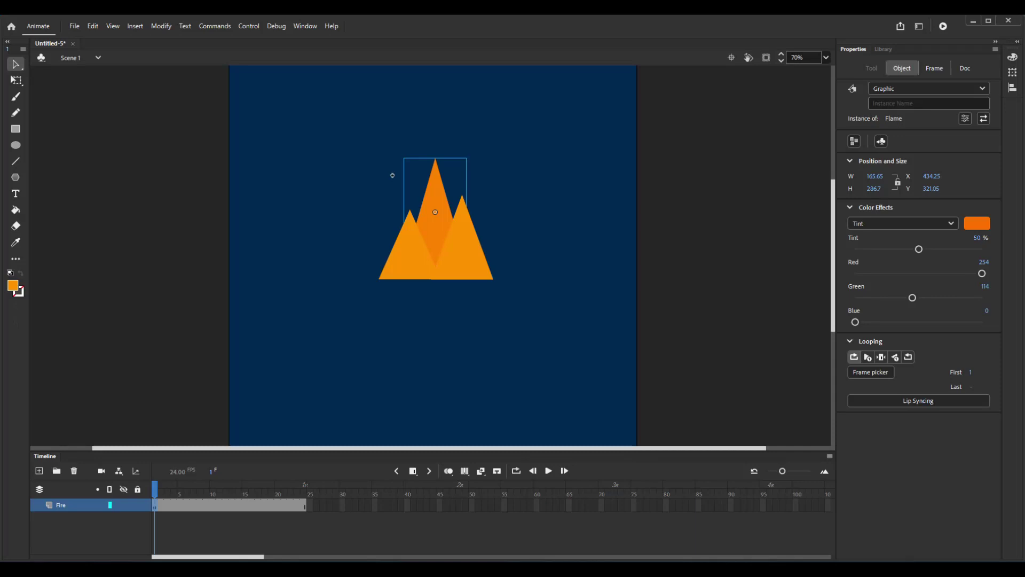
{"action": "key", "text": "Return"}
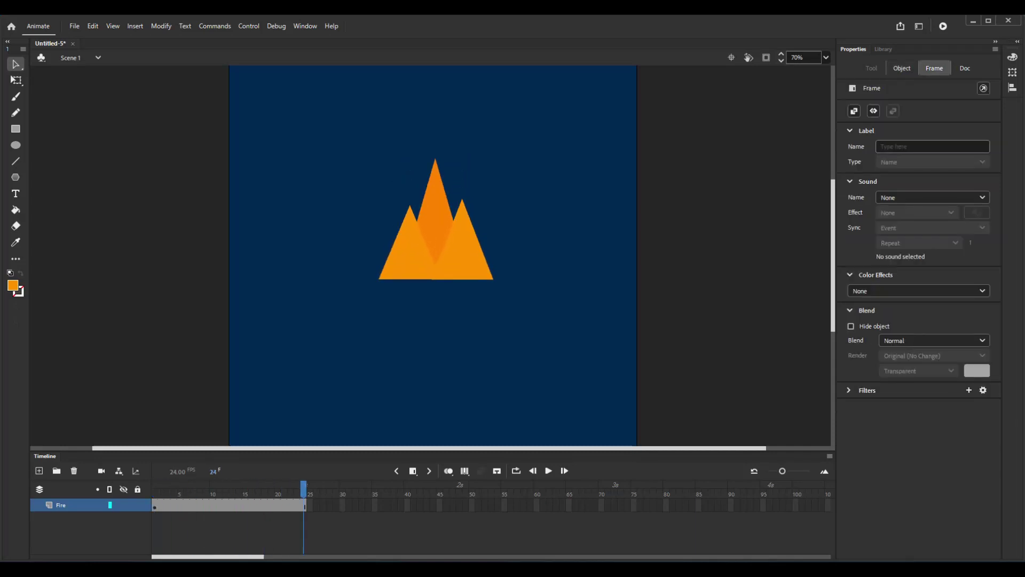
Test the movie, then add a layer above Fire named Fire_Wood.
{"action": "key", "text": "ctrl+Return"}
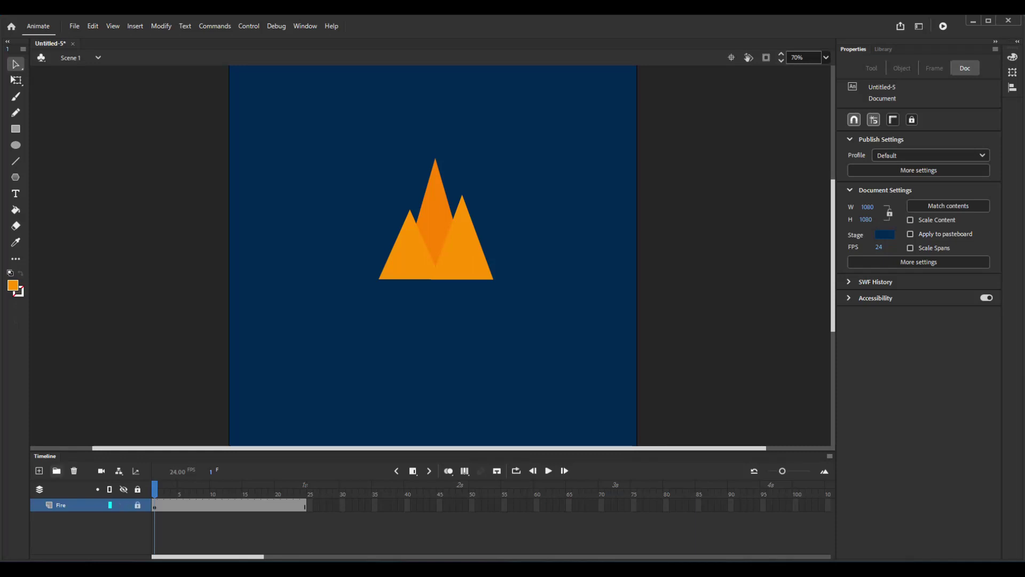
{"action": "left_click", "coordinate": [39, 471]}
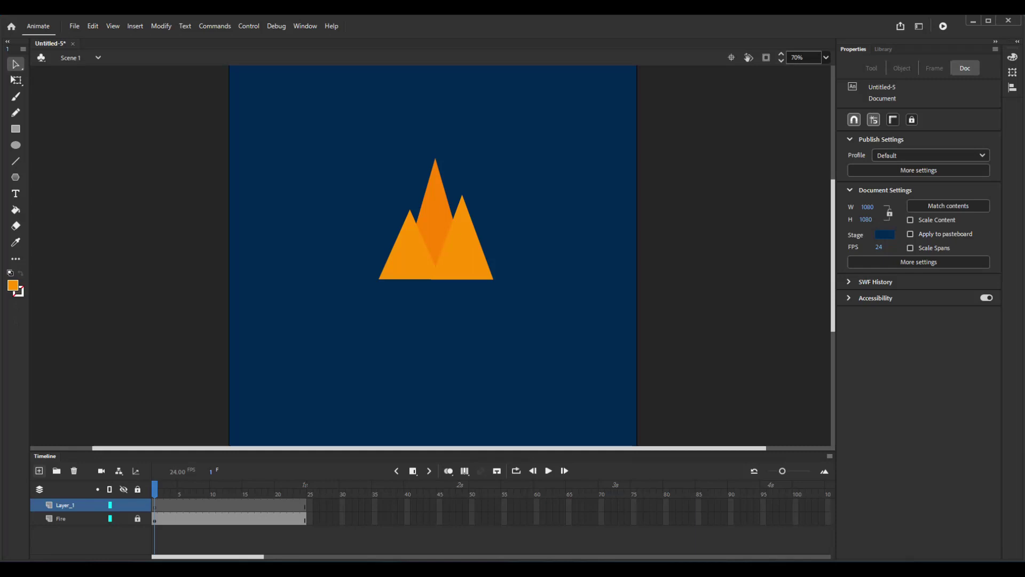
{"action": "double_click", "coordinate": [65, 505]}
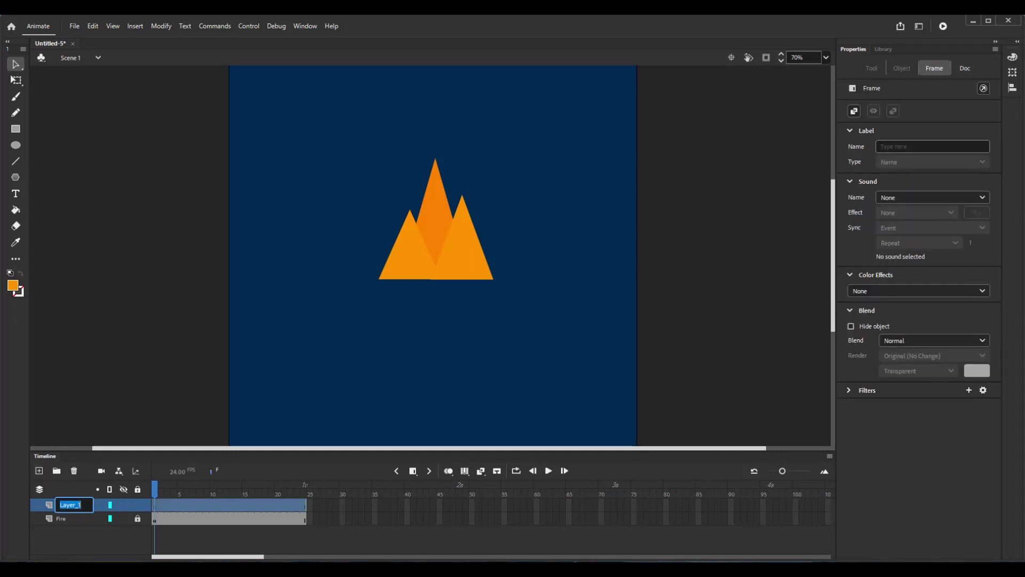
{"action": "type", "text": "Fire Wood"}
{"action": "key", "text": "Return"}
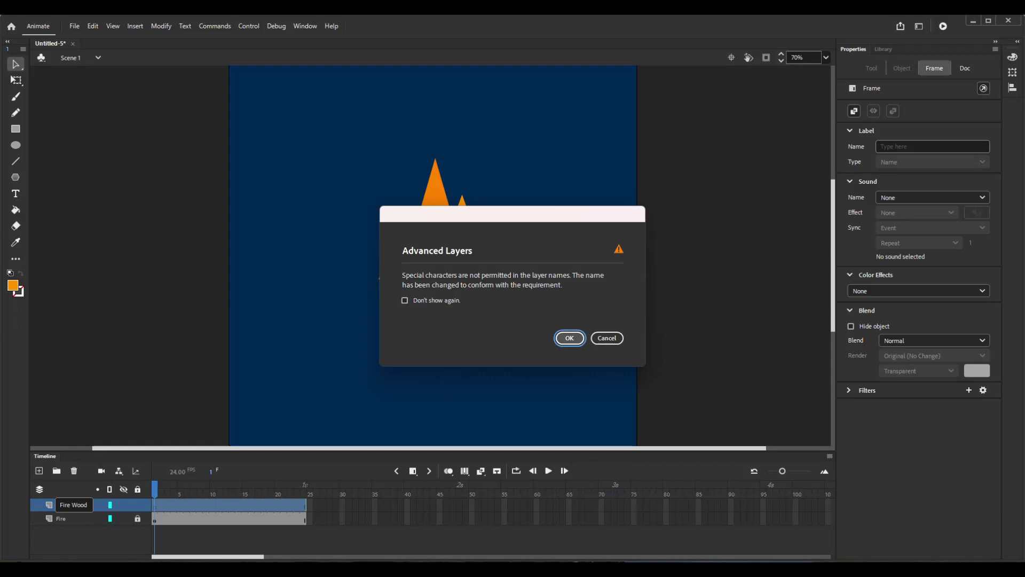
{"action": "key", "text": "Return"}
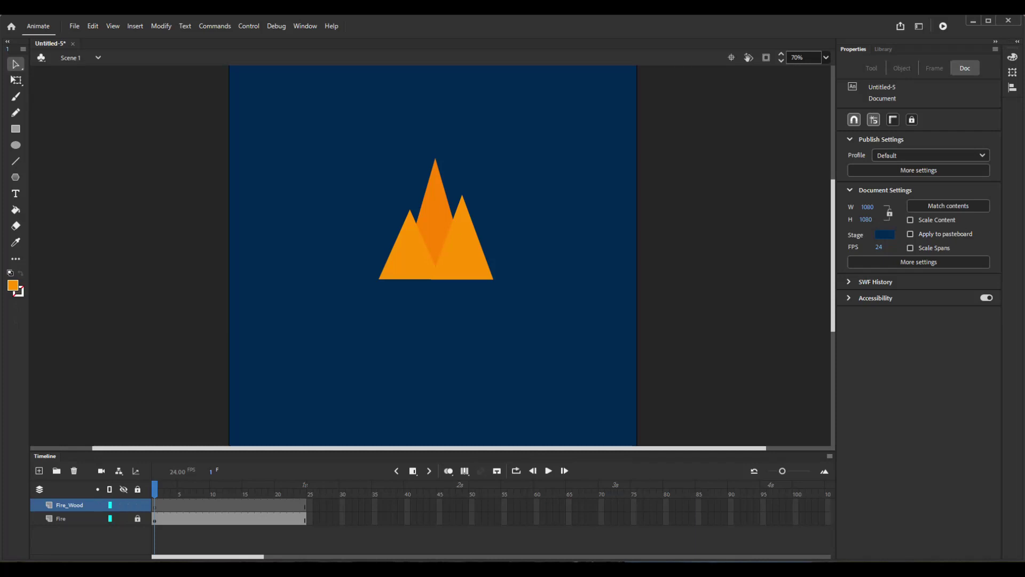
Drag the Wood+Glow library symbol onto frame 1 of Fire_Wood beneath the flames.
{"action": "left_click", "coordinate": [155, 505]}
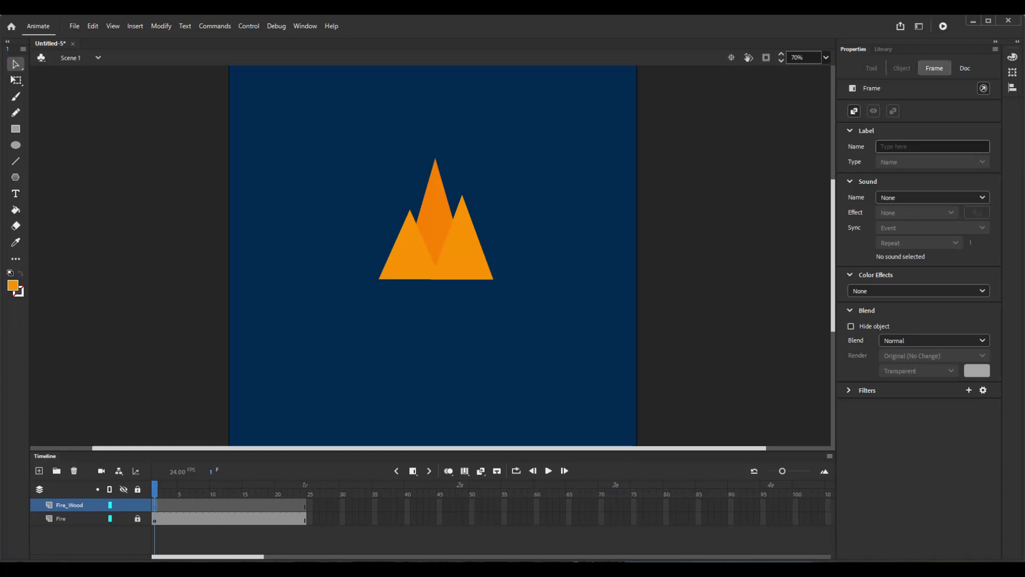
{"action": "left_click", "coordinate": [884, 50]}
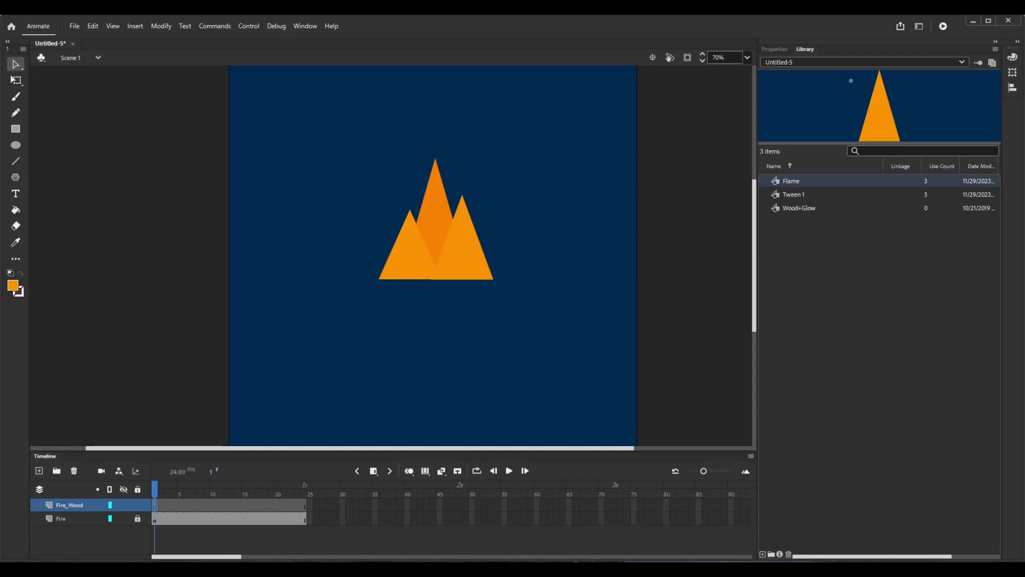
{"action": "key", "text": "Down"}
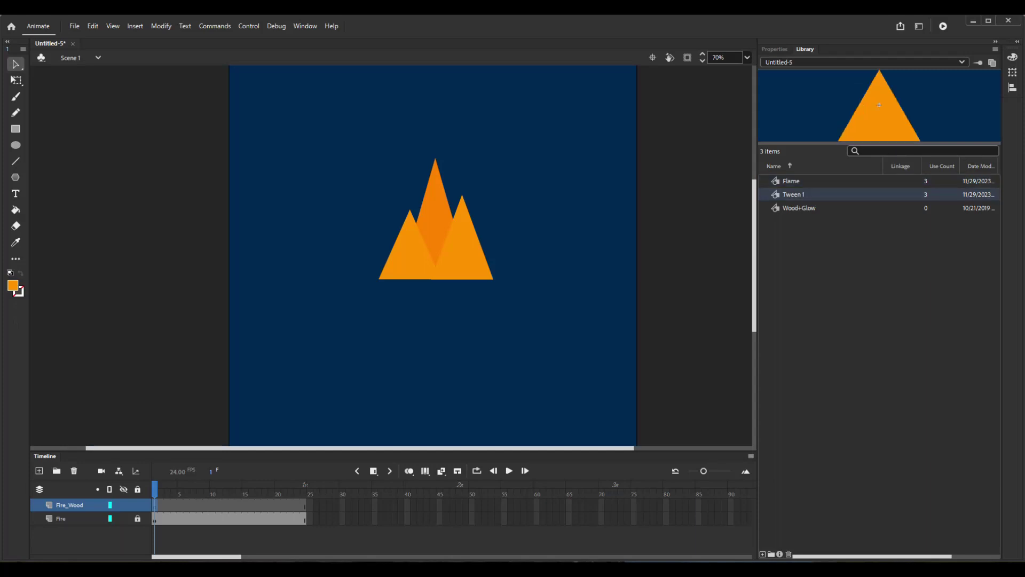
{"action": "key", "text": "Up"}
{"action": "key", "text": "Down"}
{"action": "key", "text": "Down"}
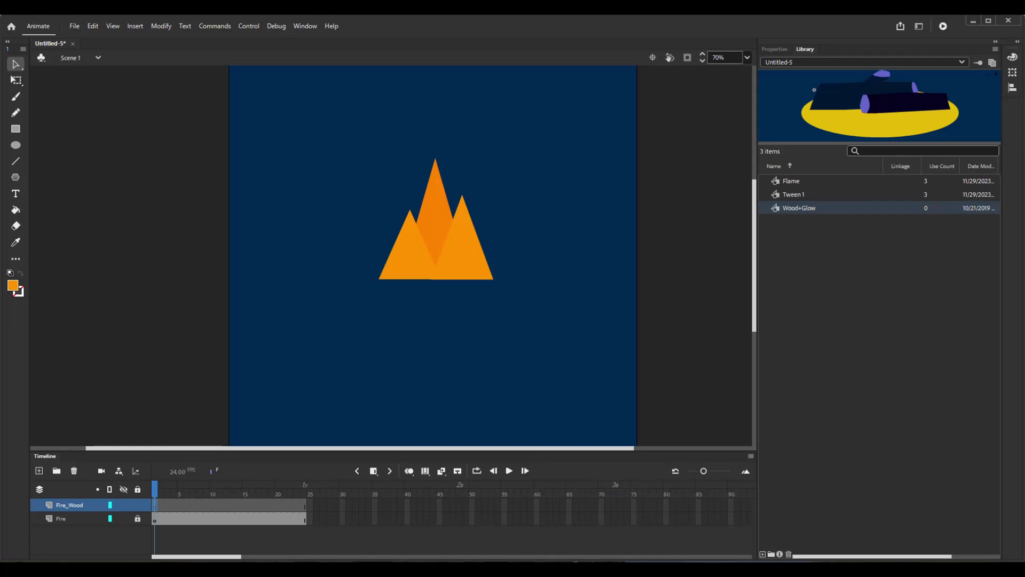
{"action": "left_click_drag", "start_coordinate": [799, 208], "coordinate": [429, 334]}
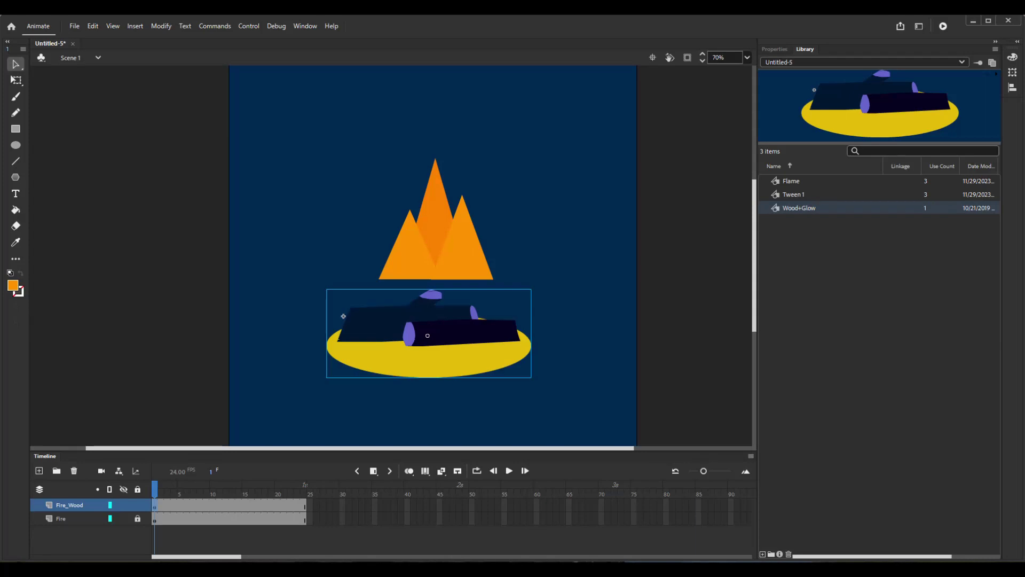
Remove an accidentally added extra Flame instance from the stage.
{"action": "left_click", "coordinate": [792, 181]}
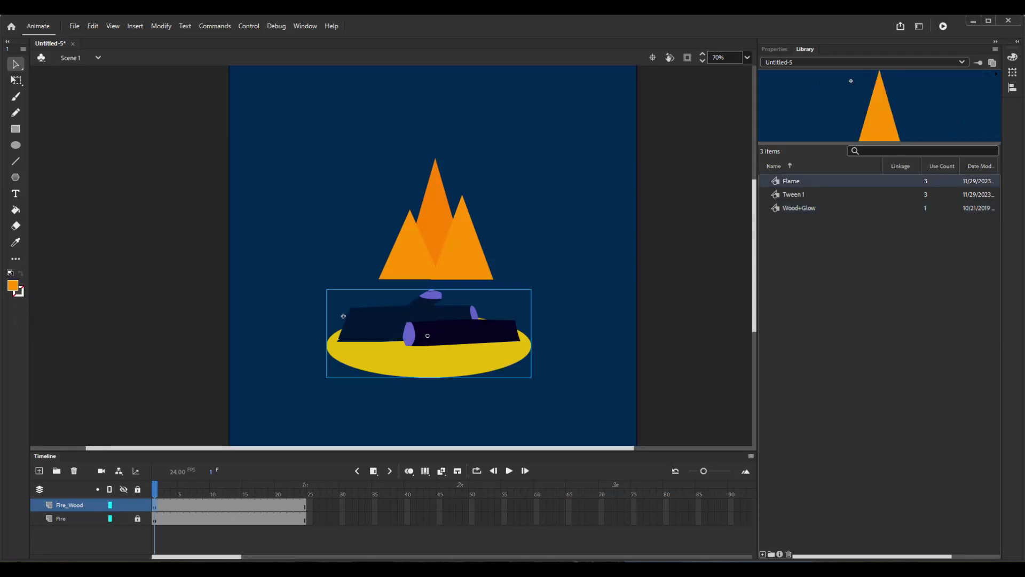
{"action": "left_click_drag", "start_coordinate": [881, 104], "coordinate": [511, 112]}
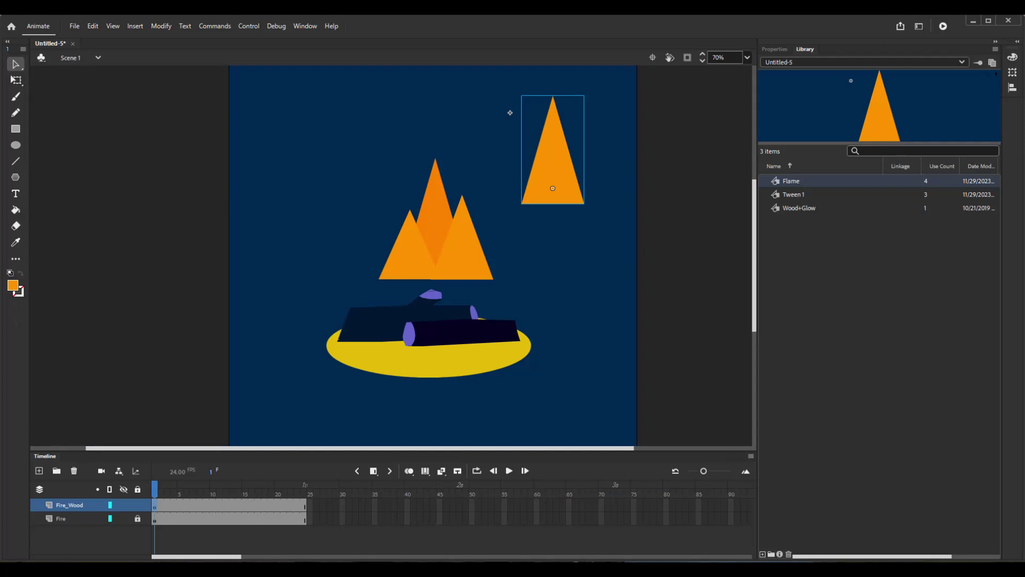
{"action": "key", "text": "Delete"}
{"action": "left_click", "coordinate": [343, 316]}
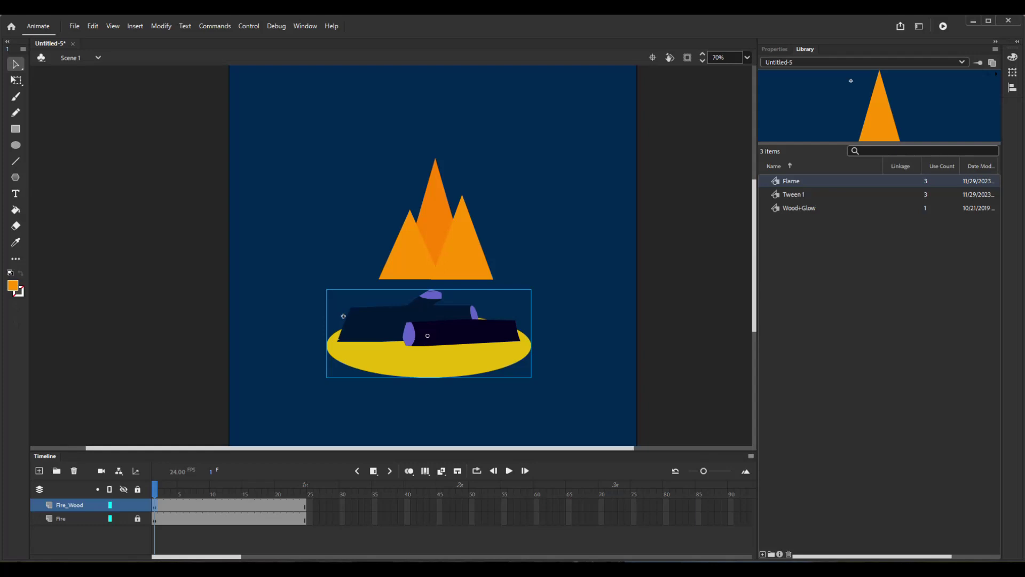
Move the wood-and-glow group up and slightly right, just under the three flames.
{"action": "left_click_drag", "start_coordinate": [428, 335], "coordinate": [438, 299]}
{"action": "left_click_drag", "start_coordinate": [354, 281], "coordinate": [355, 275]}
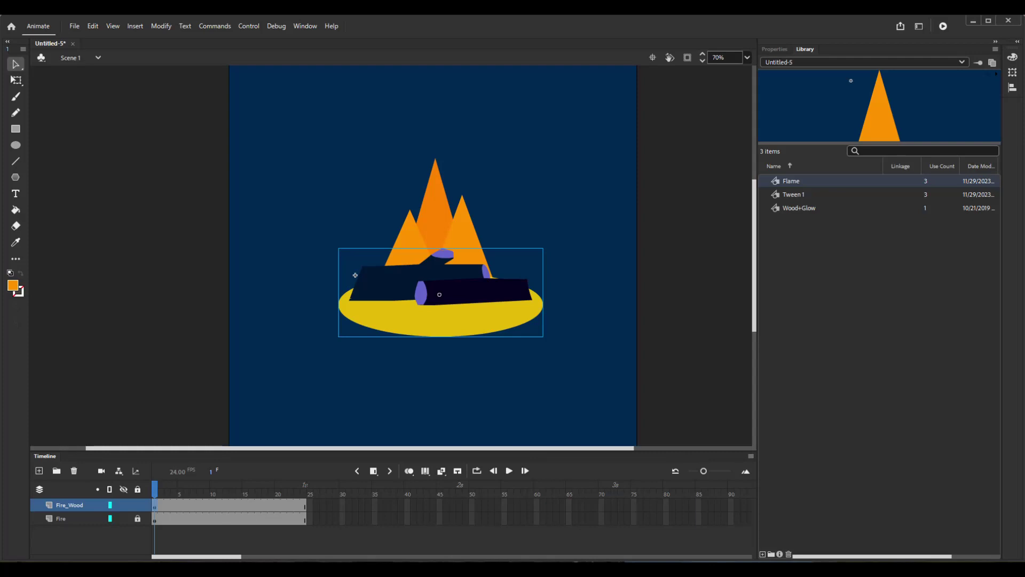
{"action": "key", "text": "shift+Right"}
{"action": "key", "text": "shift+Right"}
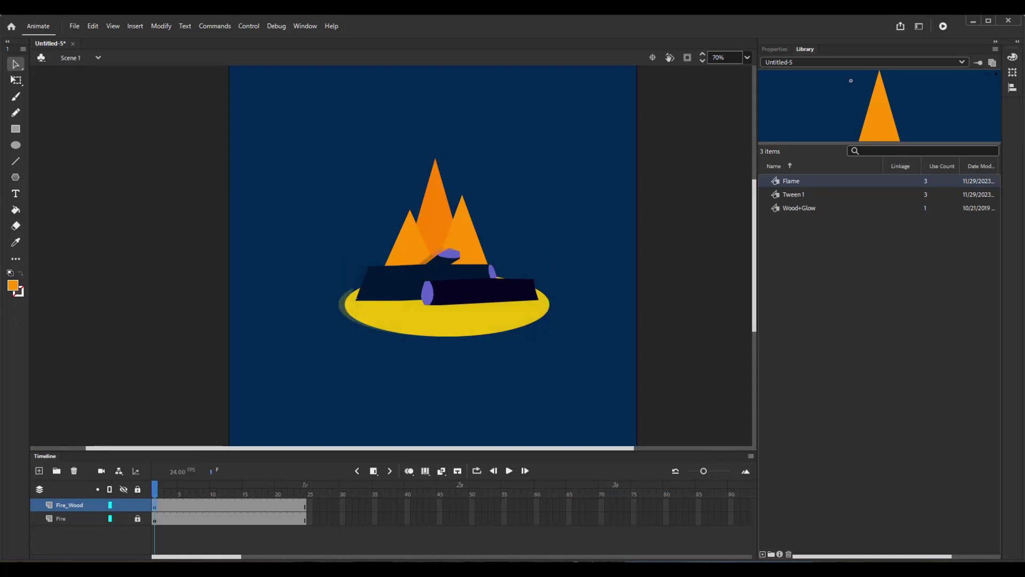
{"action": "key", "text": "Left"}
{"action": "key", "text": "Left"}
{"action": "key", "text": "Left"}
{"action": "key", "text": "Left"}
{"action": "key", "text": "shift+Left"}
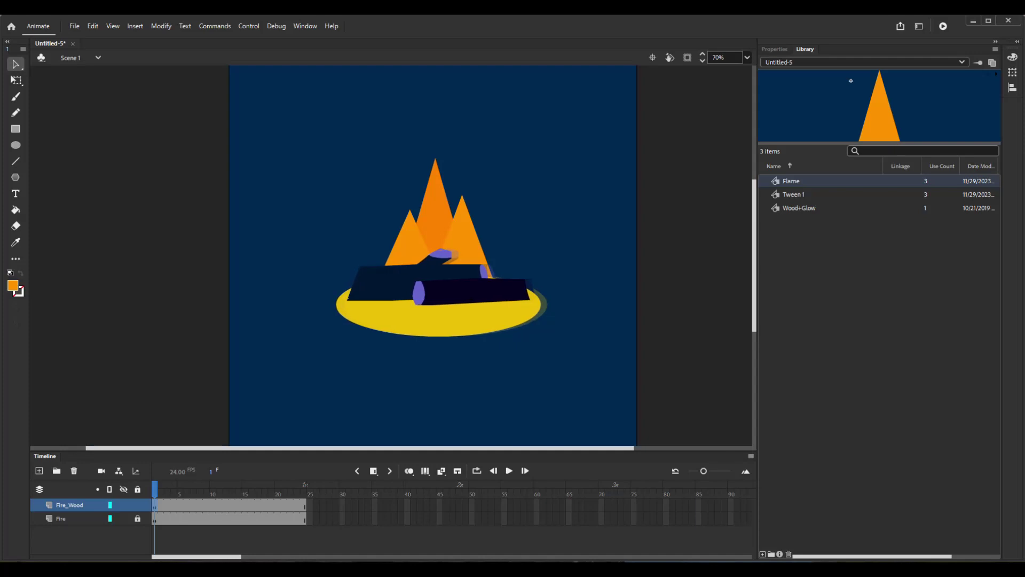
{"action": "left_click", "coordinate": [353, 275]}
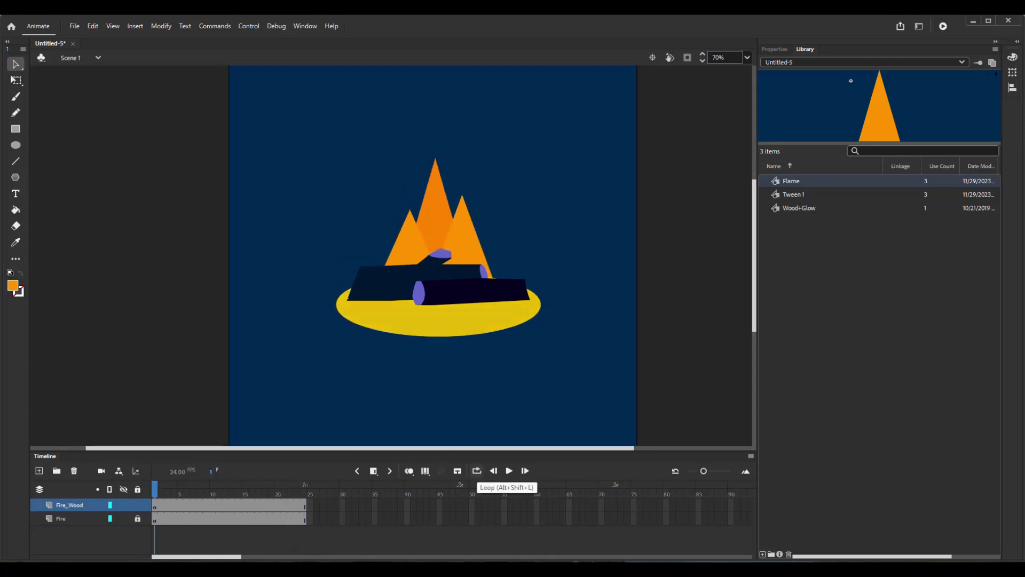
Loop playback over frames 1–24, play the campfire, then stop it.
{"action": "left_click", "coordinate": [477, 470]}
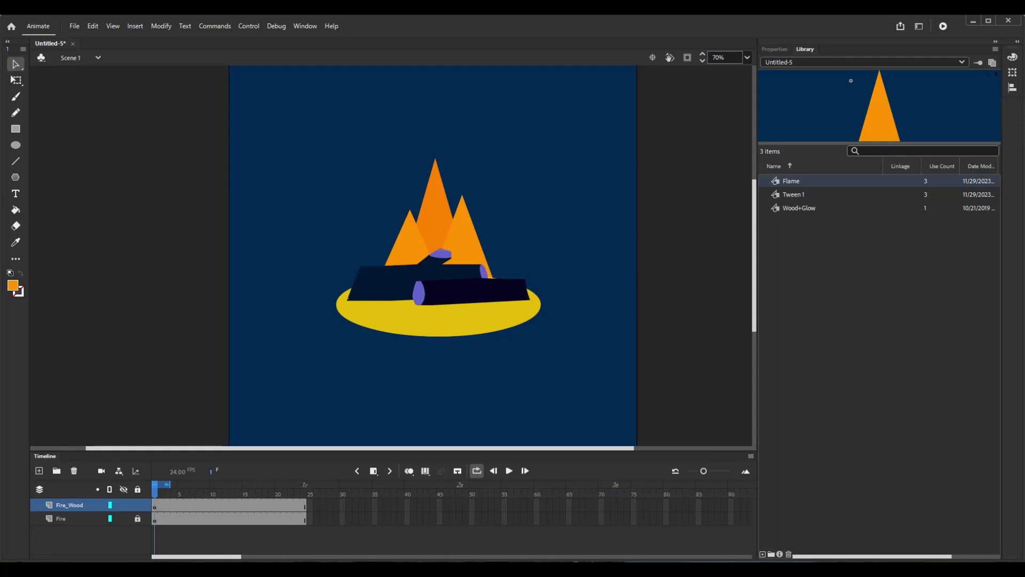
{"action": "left_click_drag", "start_coordinate": [167, 484], "coordinate": [304, 485]}
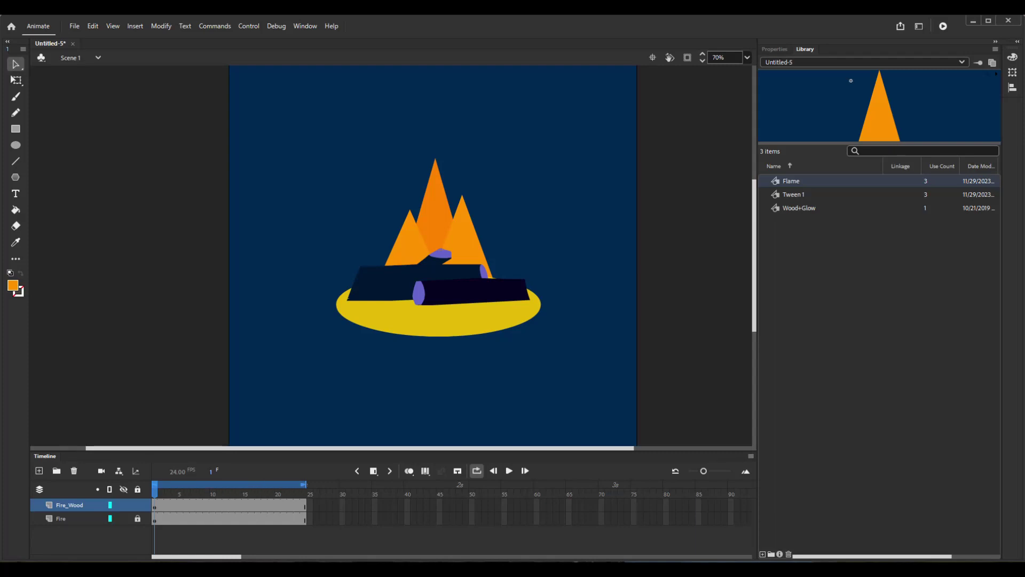
{"action": "left_click", "coordinate": [509, 471]}
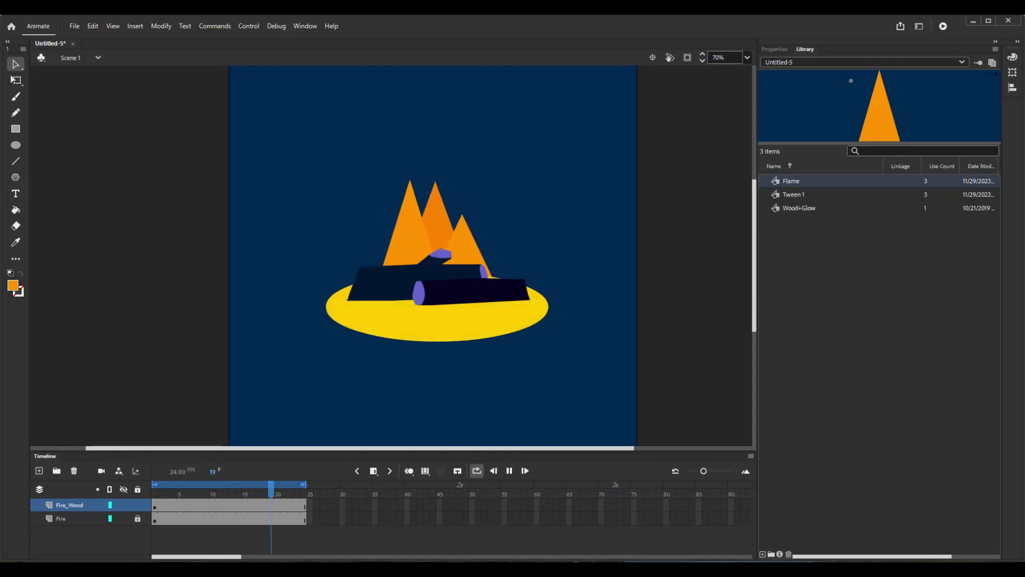
{"action": "key", "text": "Return"}
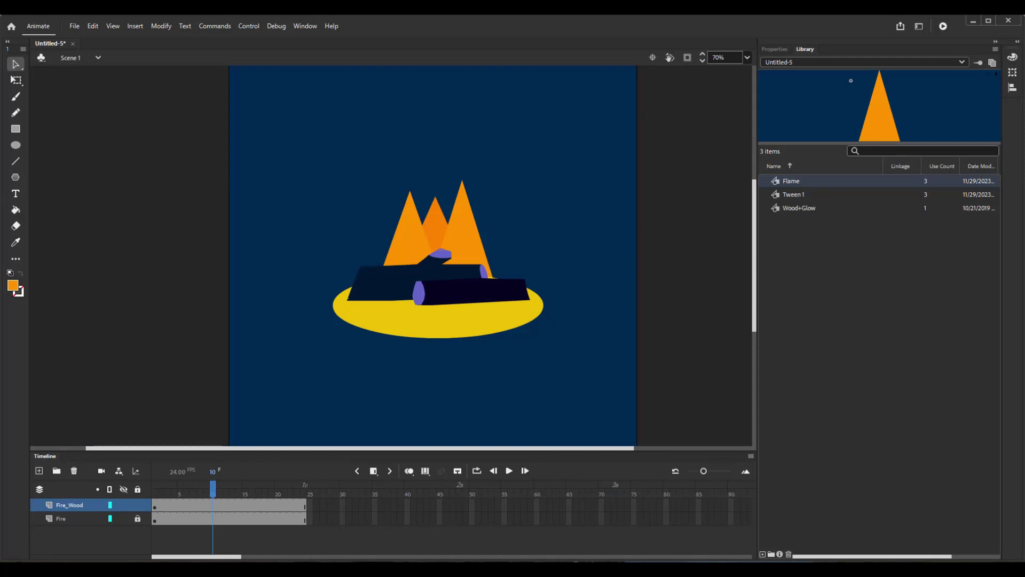
{"action": "left_click", "coordinate": [74, 26]}
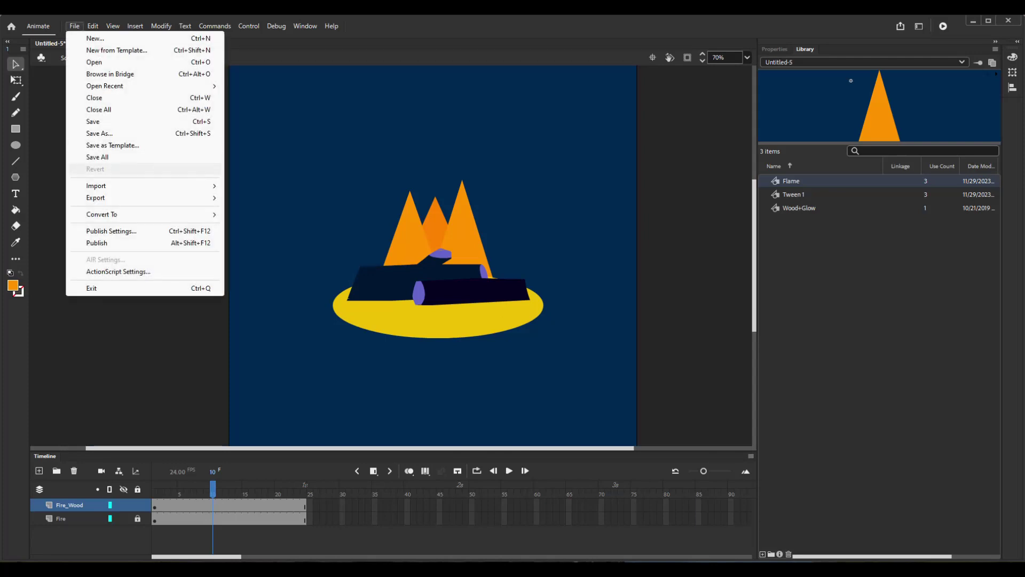
Export an animated GIF at 1080×1080 looping forever with the [Unnamed] preset.
{"action": "mouse_move", "coordinate": [134, 198]}
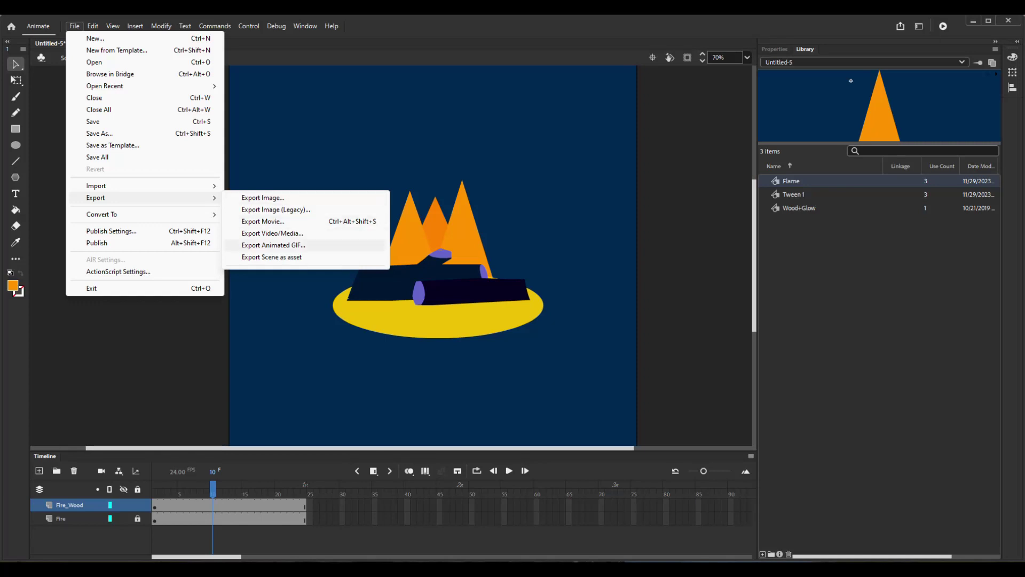
{"action": "left_click", "coordinate": [274, 245]}
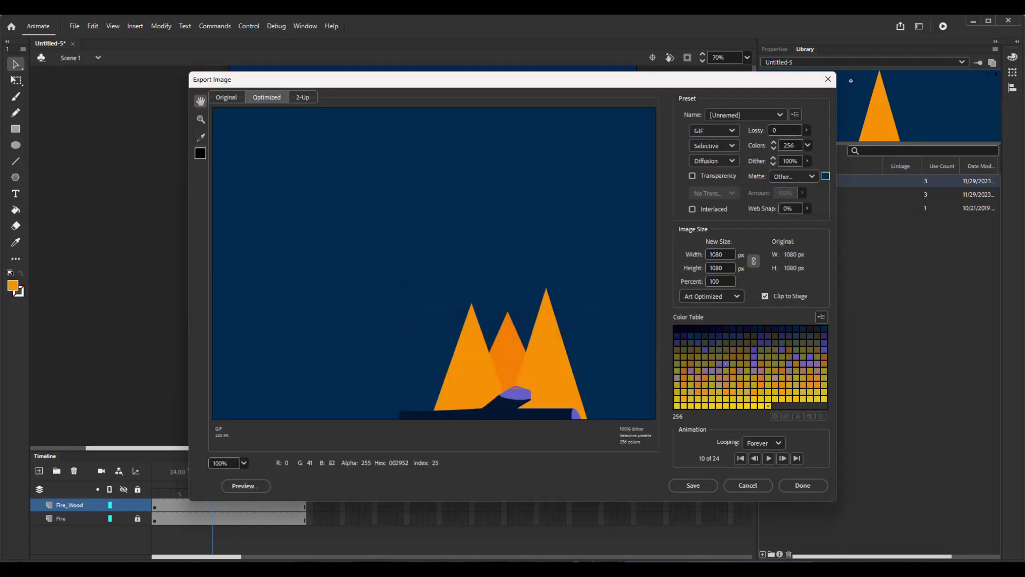
{"action": "left_click", "coordinate": [740, 115]}
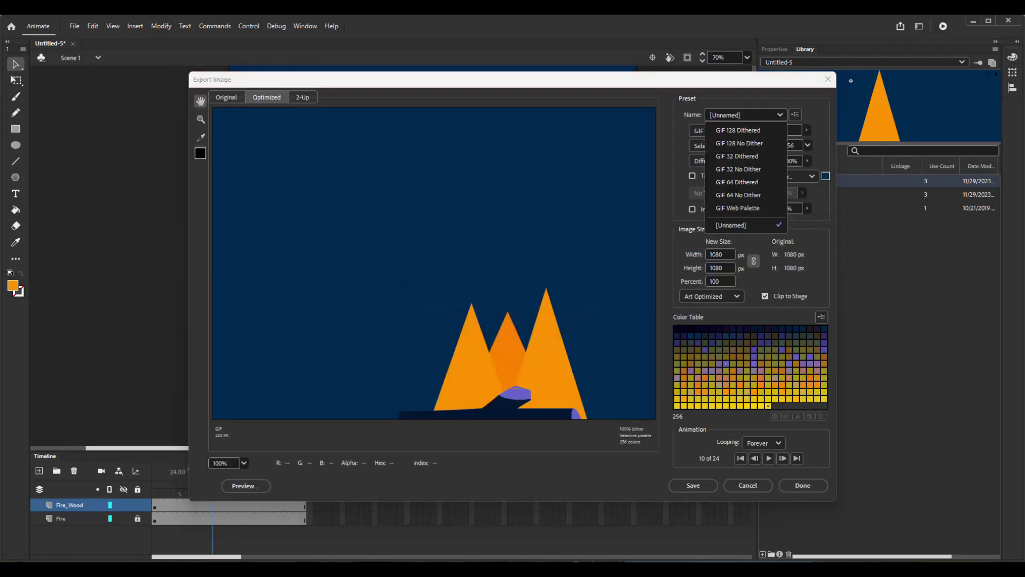
{"action": "left_click", "coordinate": [741, 115]}
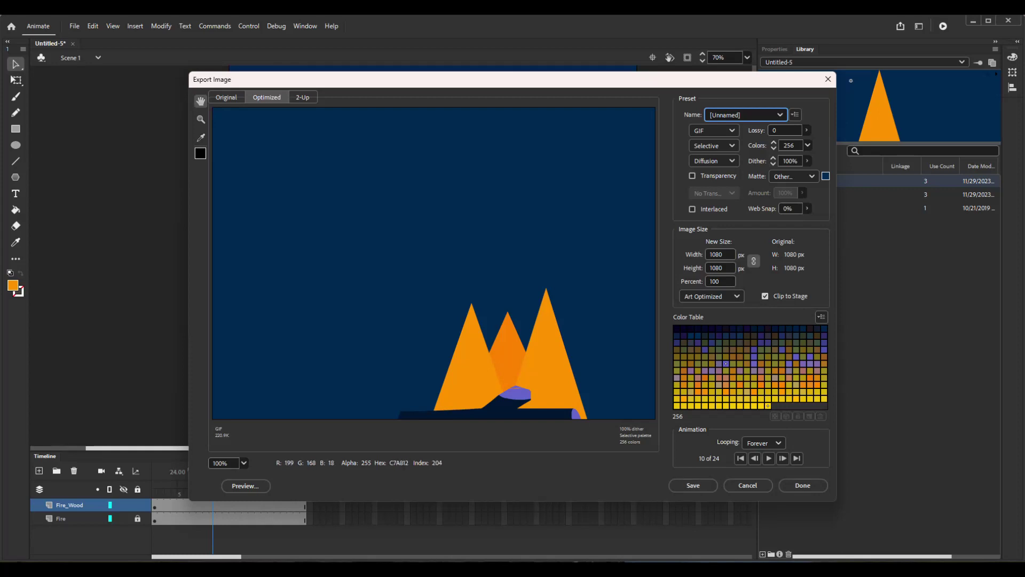
{"action": "left_click", "coordinate": [693, 485]}
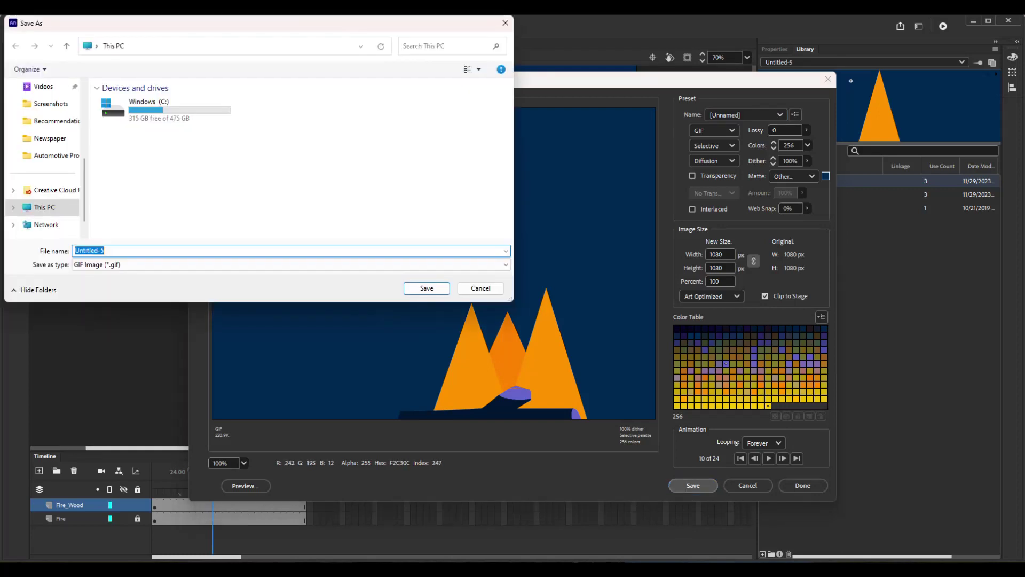
Navigate the Save As dialog through the cloud folder to the Desktop folder.
{"action": "left_click_drag", "start_coordinate": [256, 23], "coordinate": [552, 98]}
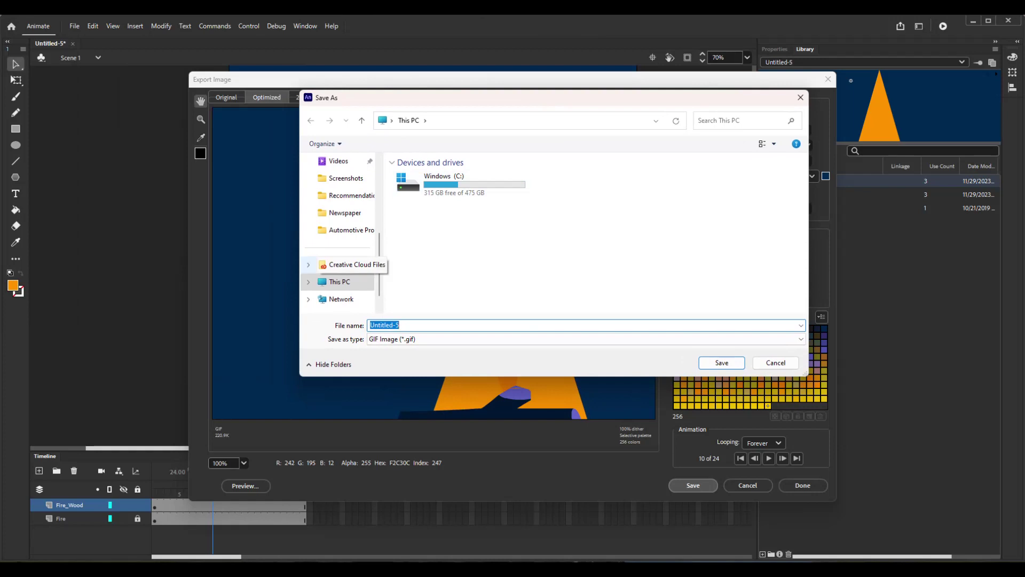
{"action": "scroll", "coordinate": [340, 300], "scroll_direction": "up", "scroll_amount": 3}
{"action": "left_click", "coordinate": [348, 198]}
{"action": "scroll", "coordinate": [453, 240], "scroll_direction": "down", "scroll_amount": 3}
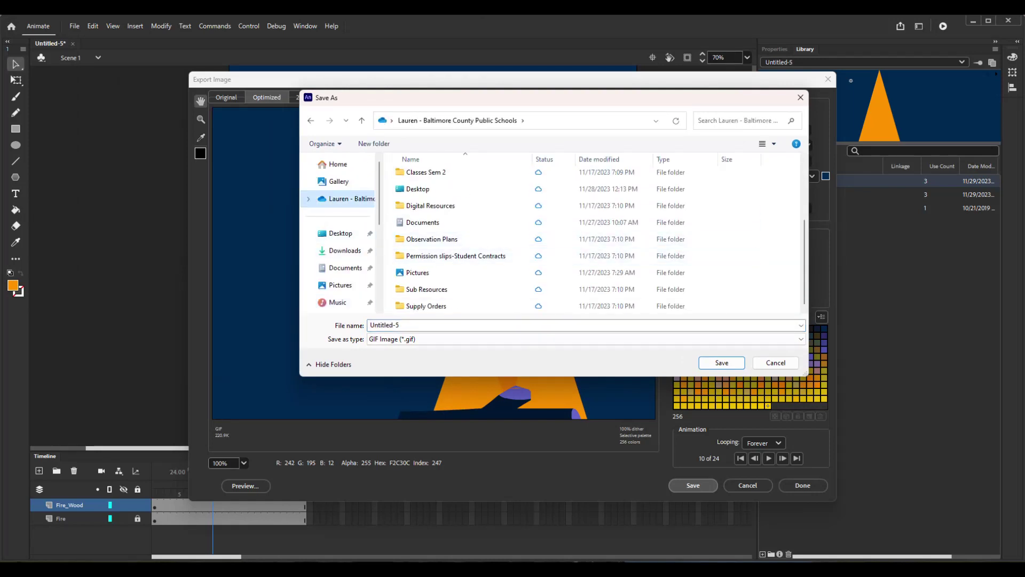
{"action": "left_click", "coordinate": [333, 365]}
{"action": "left_click", "coordinate": [336, 211]}
{"action": "scroll", "coordinate": [470, 289], "scroll_direction": "up", "scroll_amount": 2}
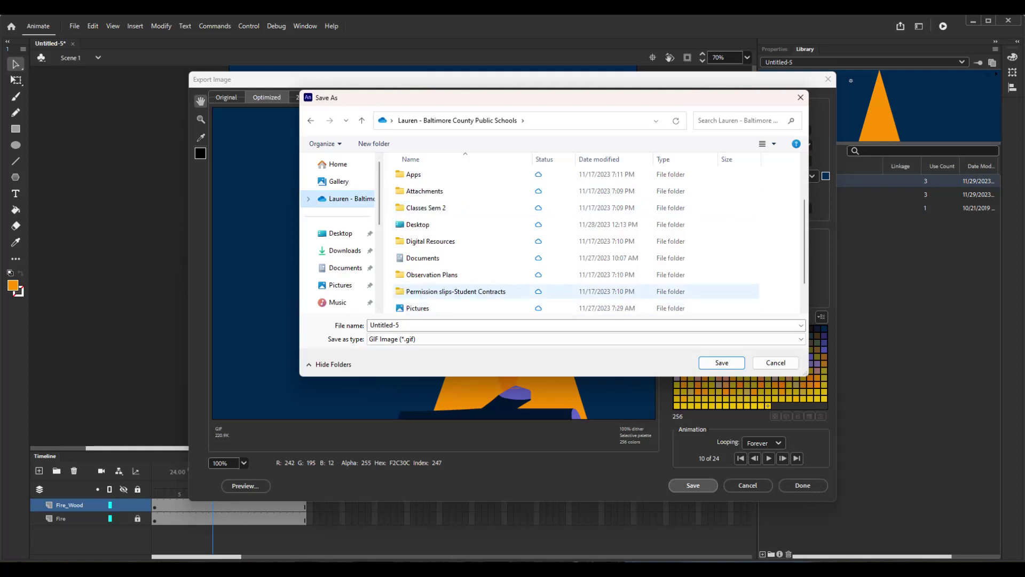
{"action": "scroll", "coordinate": [470, 289], "scroll_direction": "down", "scroll_amount": 2}
{"action": "scroll", "coordinate": [470, 256], "scroll_direction": "up", "scroll_amount": 2}
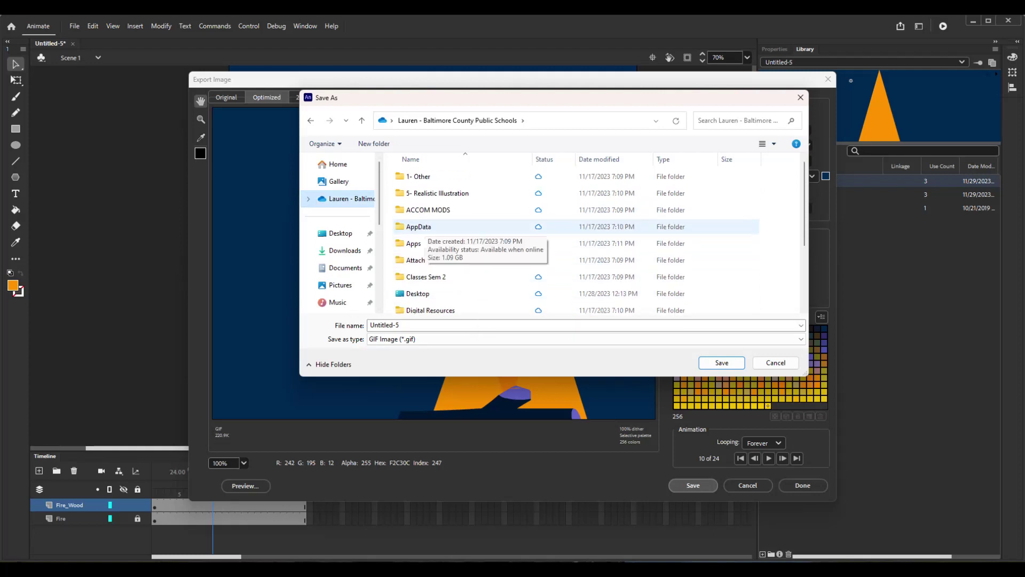
{"action": "scroll", "coordinate": [470, 256], "scroll_direction": "down", "scroll_amount": 2}
{"action": "double_click", "coordinate": [460, 205]}
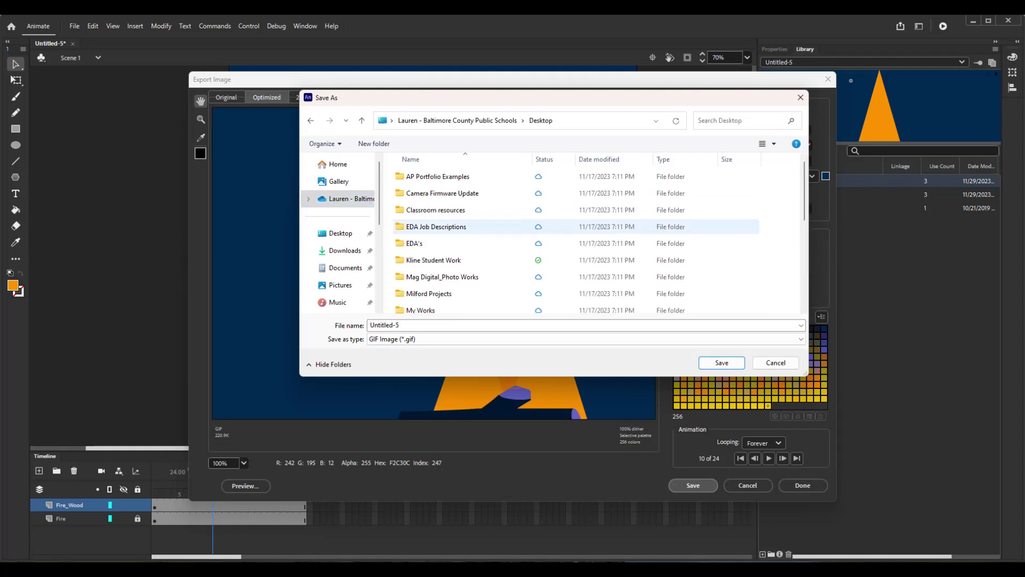
{"action": "scroll", "coordinate": [459, 239], "scroll_direction": "down", "scroll_amount": 5}
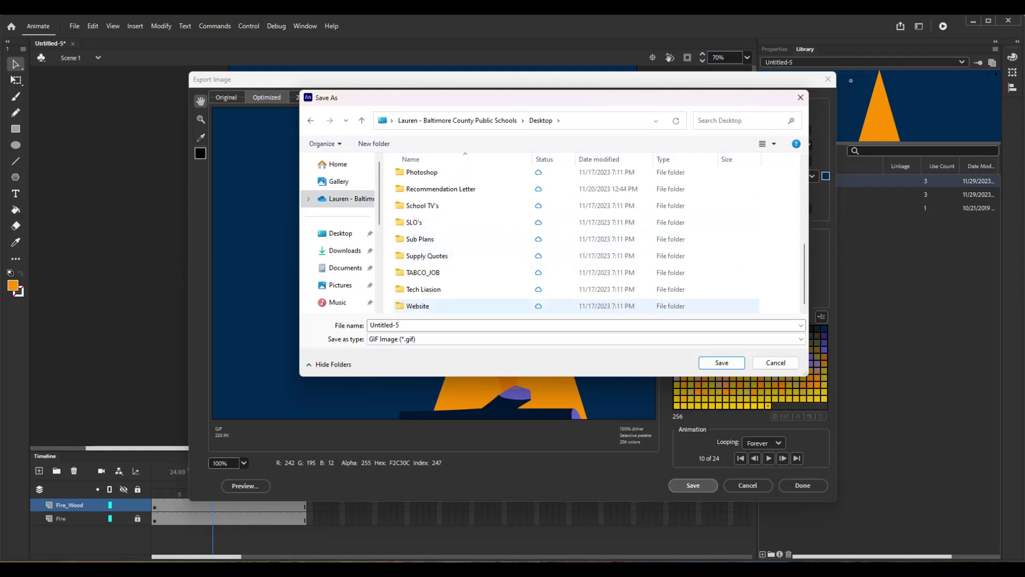
{"action": "right_click", "coordinate": [471, 310]}
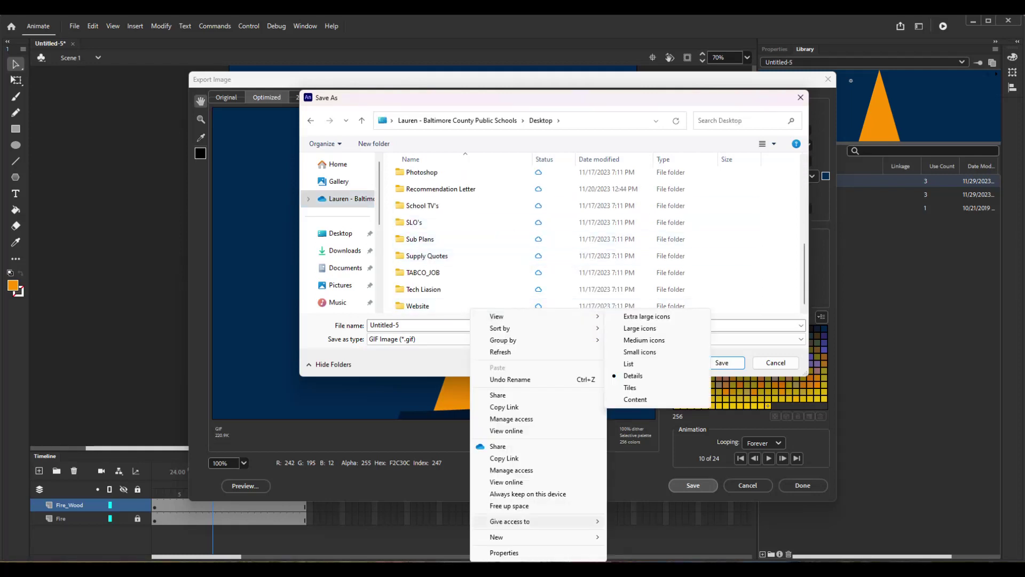
Create a new folder named Animation on the Desktop.
{"action": "mouse_move", "coordinate": [534, 536]}
{"action": "left_click", "coordinate": [632, 402]}
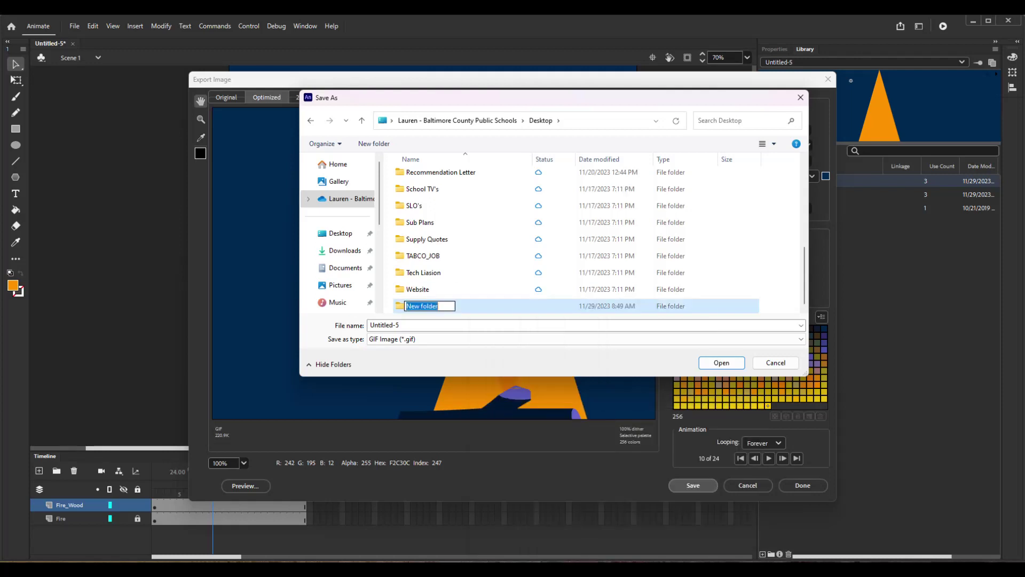
{"action": "type", "text": "Animation"}
{"action": "key", "text": "Return"}
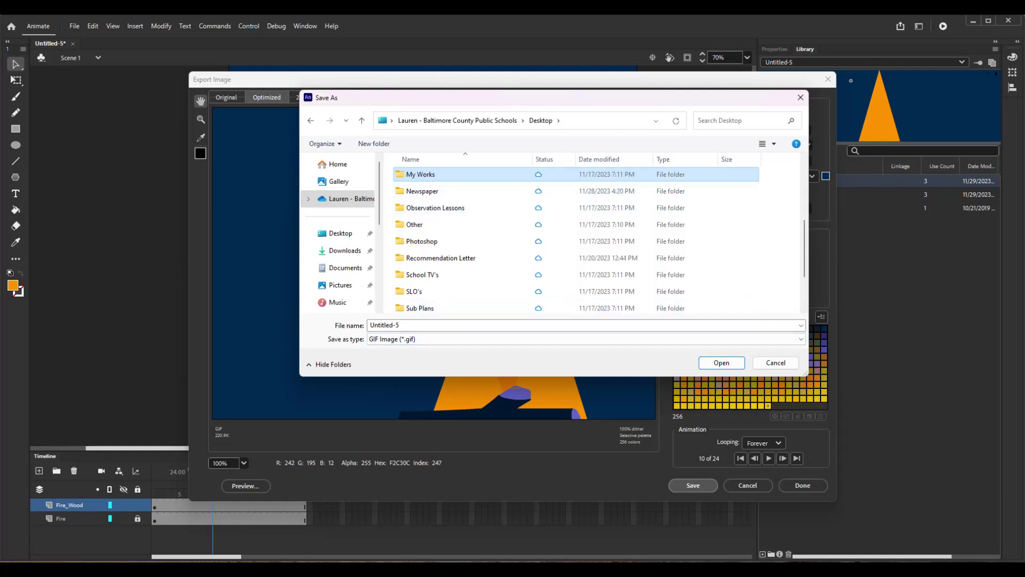
Save the GIF as Fire inside the Animation folder.
{"action": "key", "text": "Tab"}
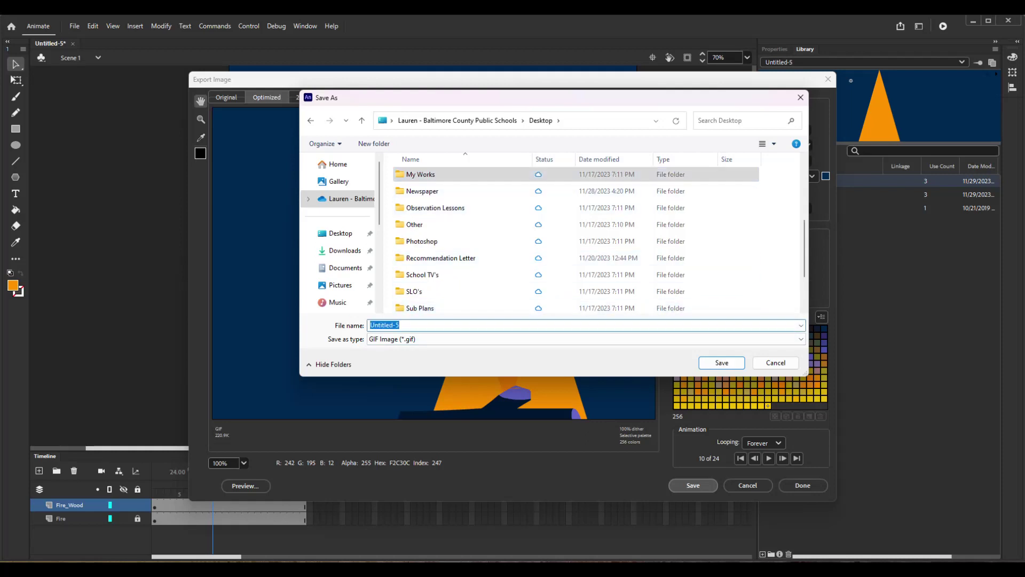
{"action": "type", "text": "Fire"}
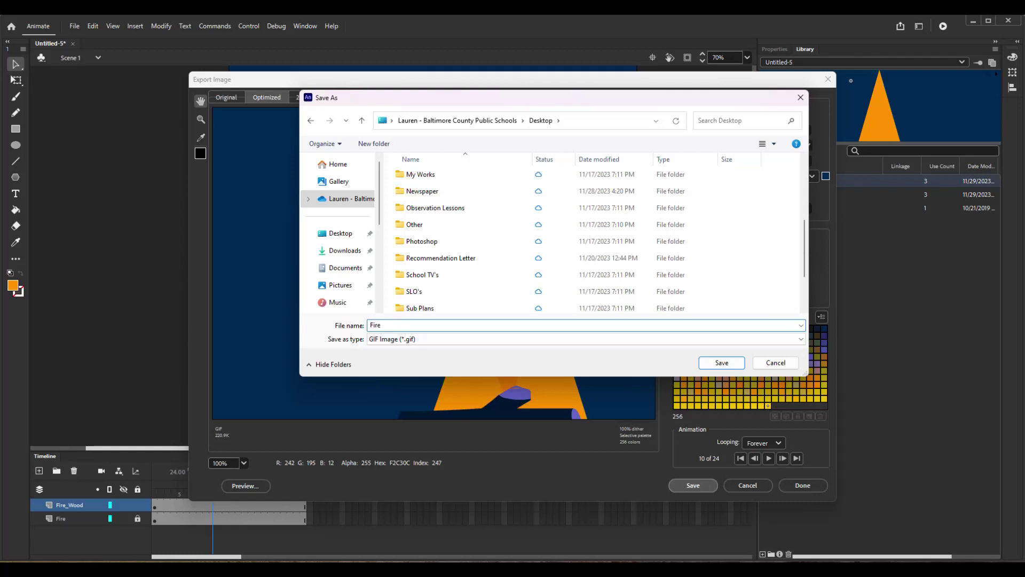
{"action": "scroll", "coordinate": [534, 206], "scroll_direction": "down", "scroll_amount": 2}
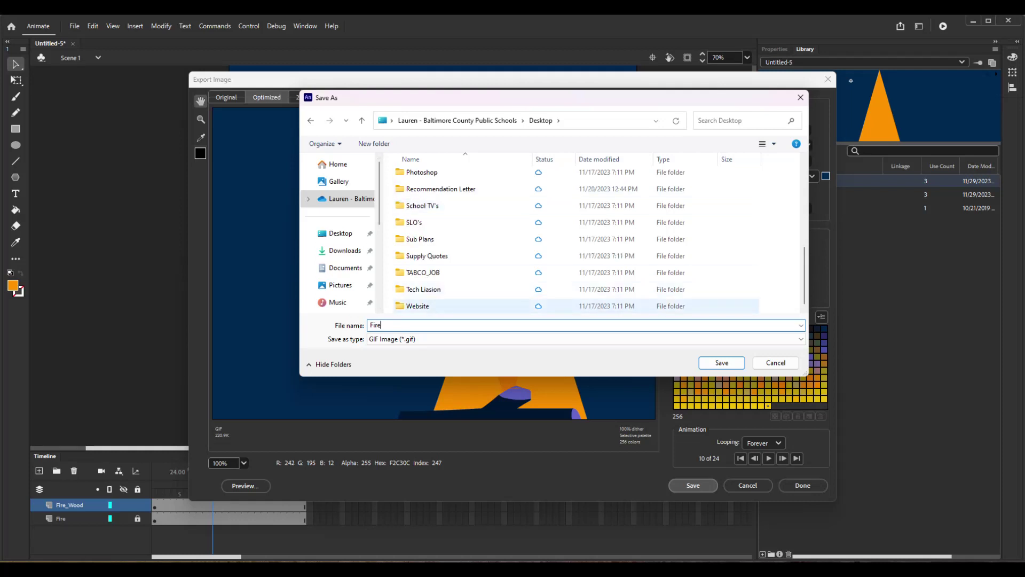
{"action": "scroll", "coordinate": [480, 306], "scroll_direction": "up", "scroll_amount": 3}
{"action": "double_click", "coordinate": [422, 172]}
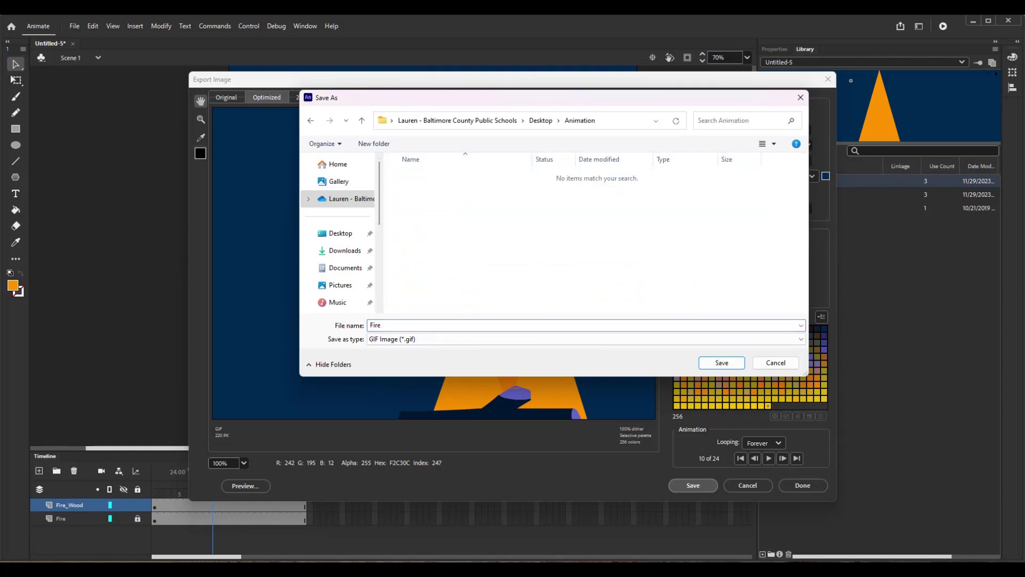
{"action": "key", "text": "Return"}
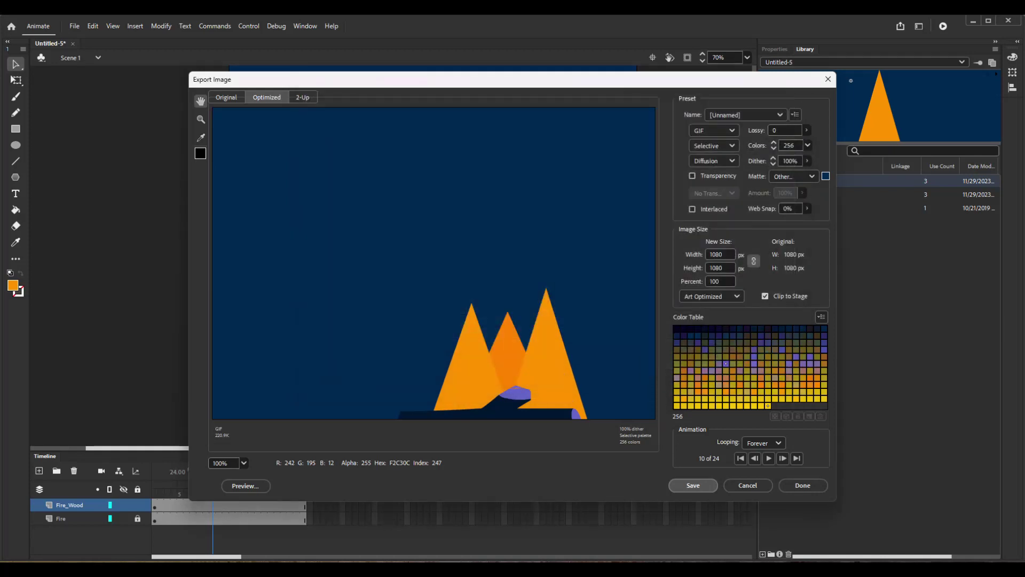